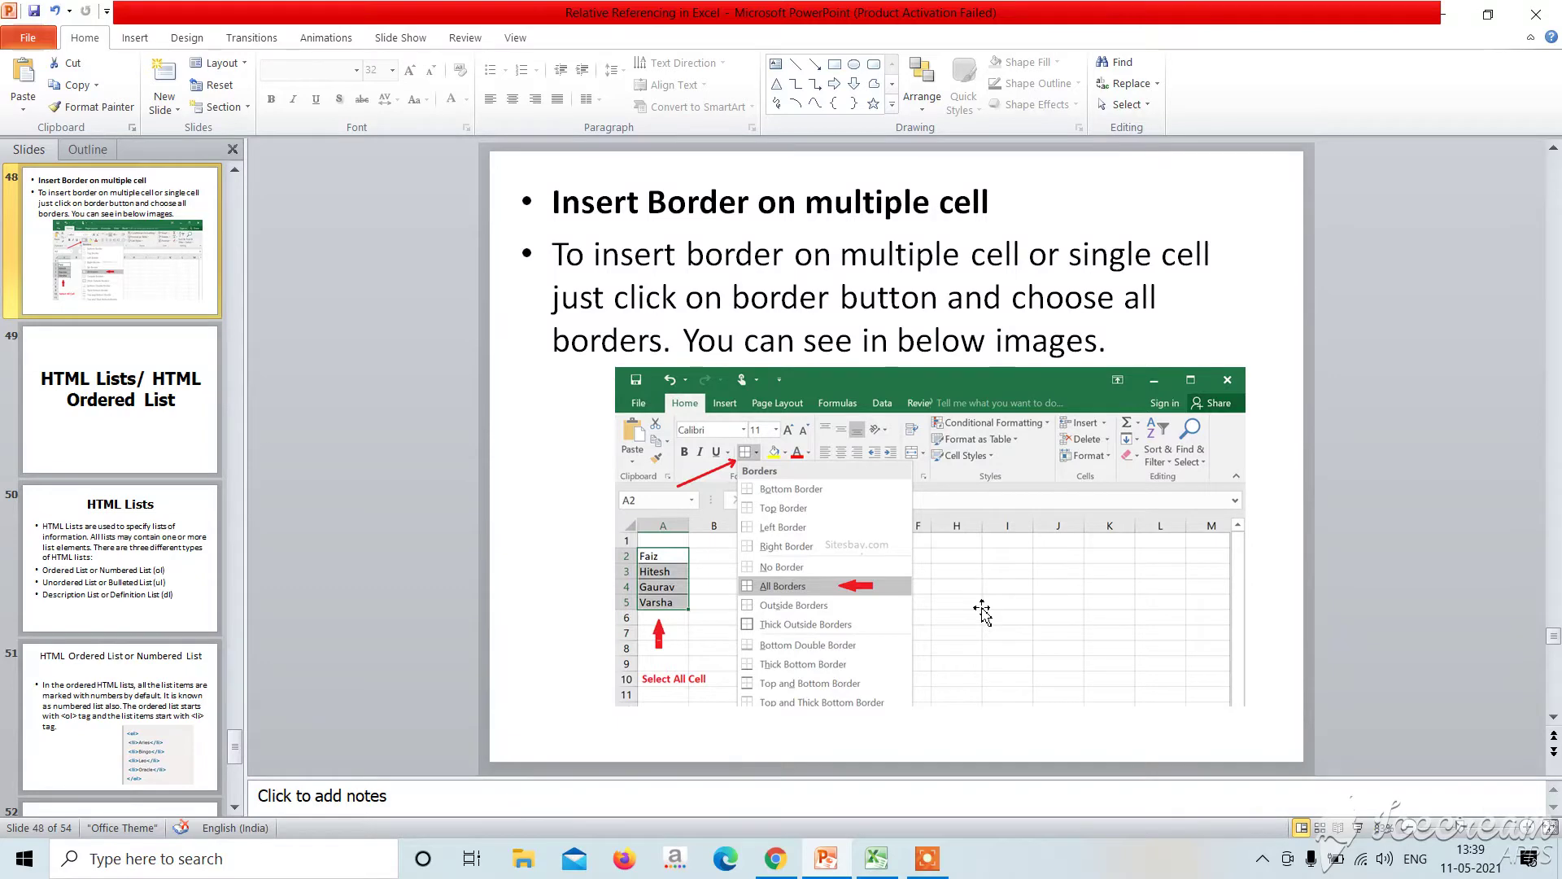
Switch from the PowerPoint slide 48 to the Excel workbook
left_click(879, 869)
Add a thin left, top, right and bottom border to the English cell D7 through Format Cells
left_click(878, 869)
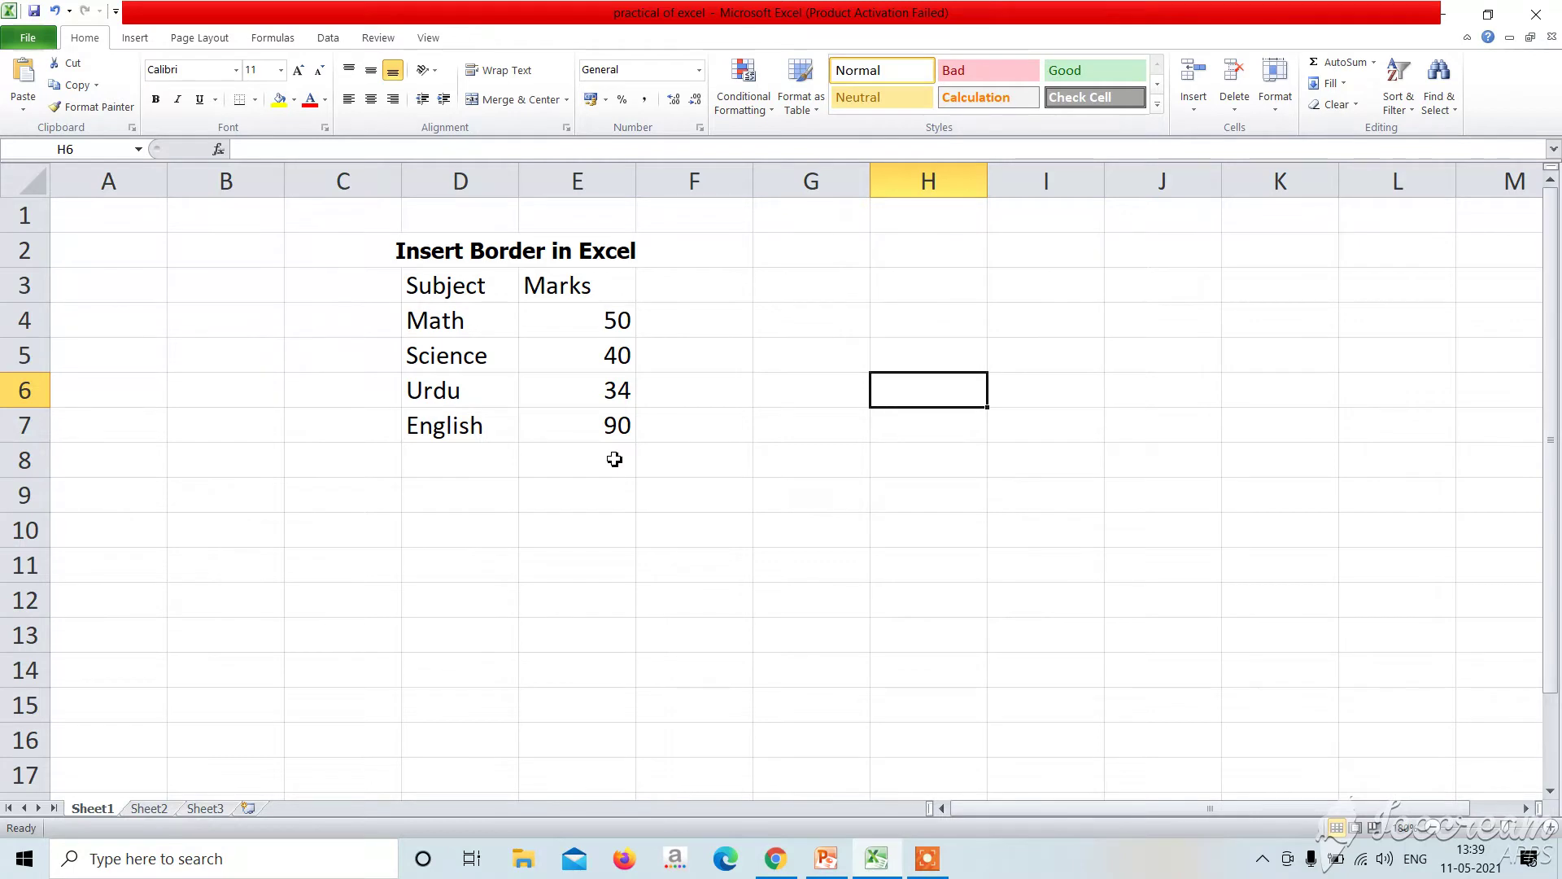
left_click(469, 425)
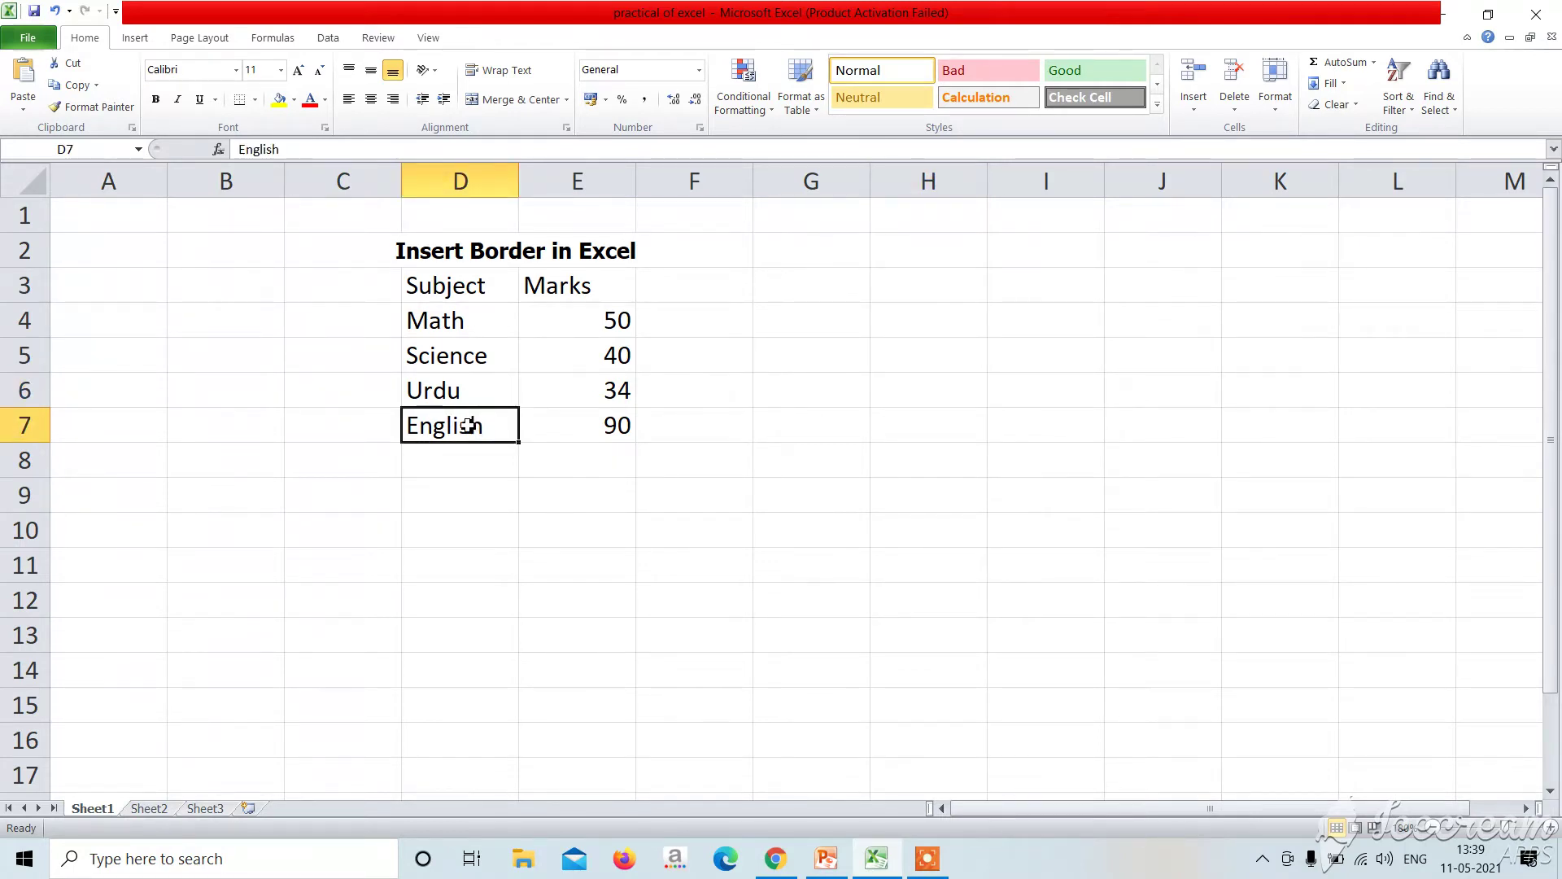
right_click(468, 424)
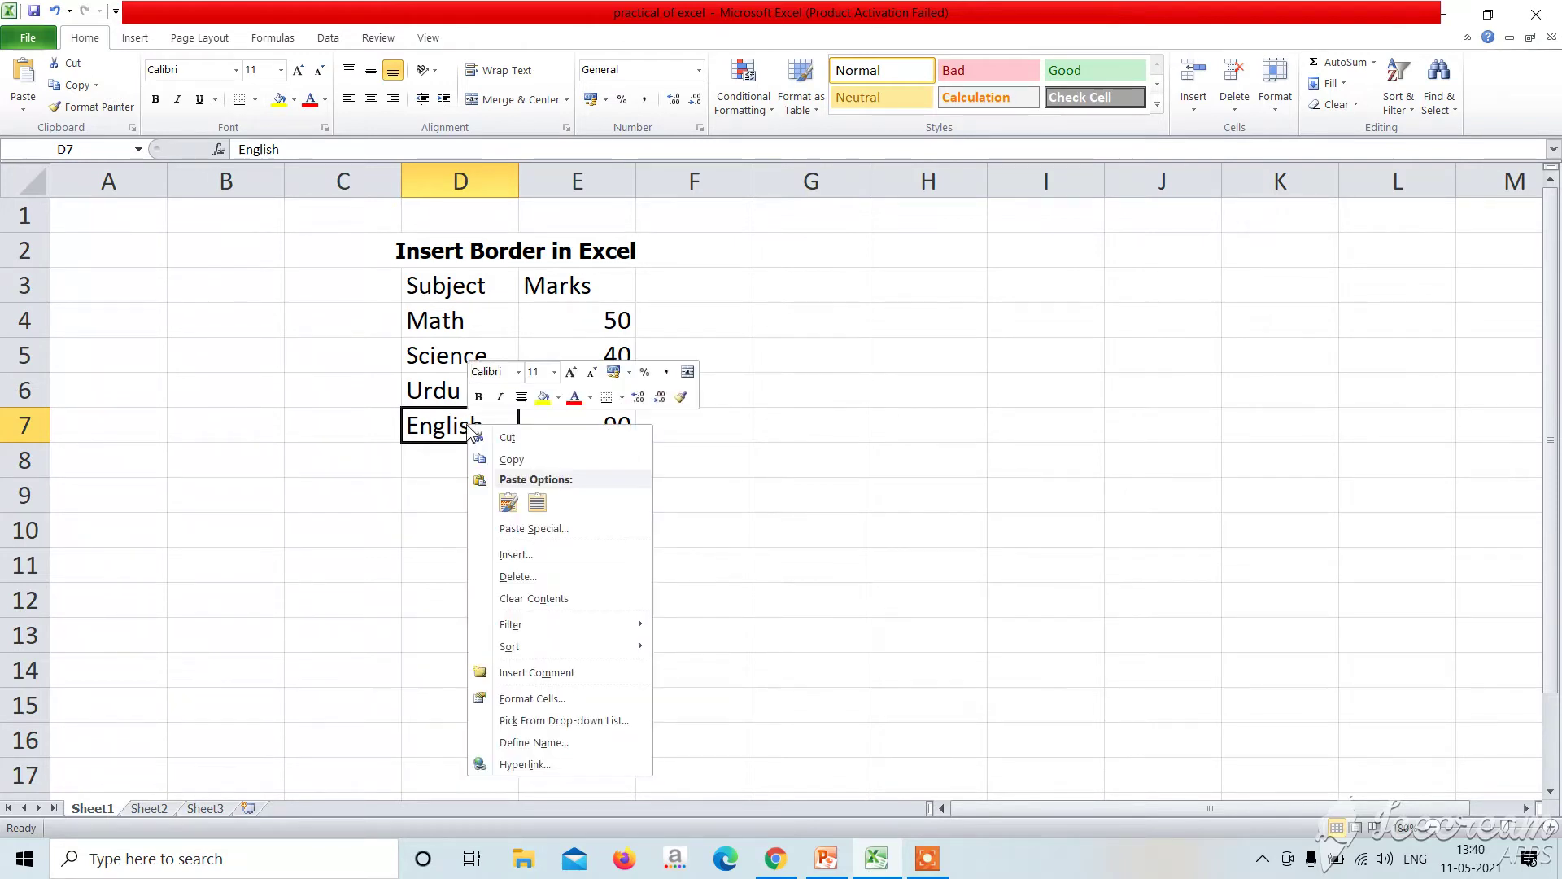
left_click(525, 700)
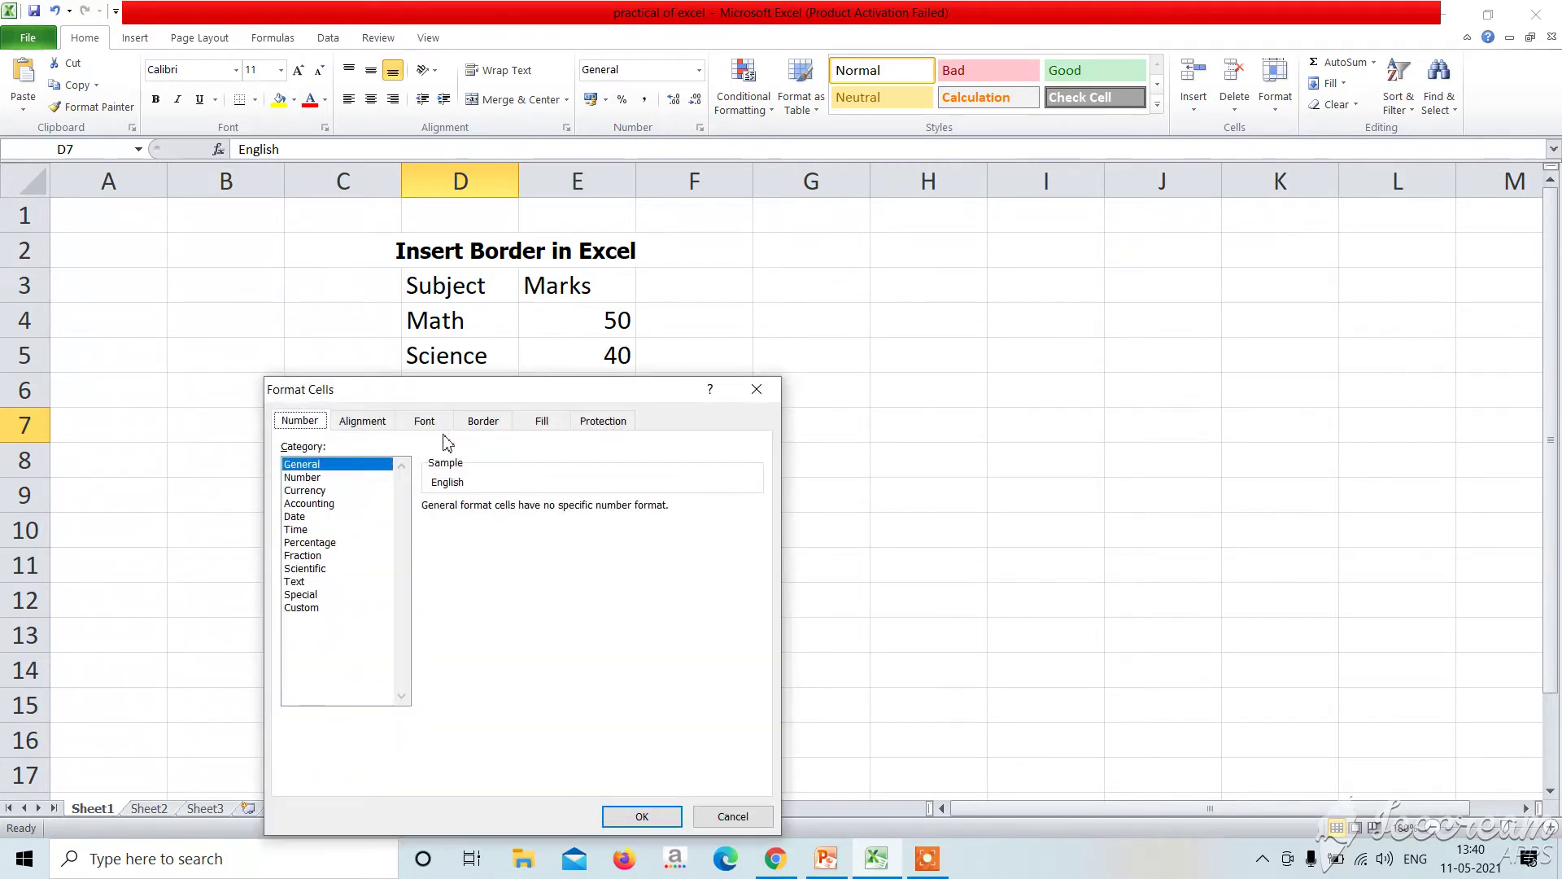
left_click(483, 423)
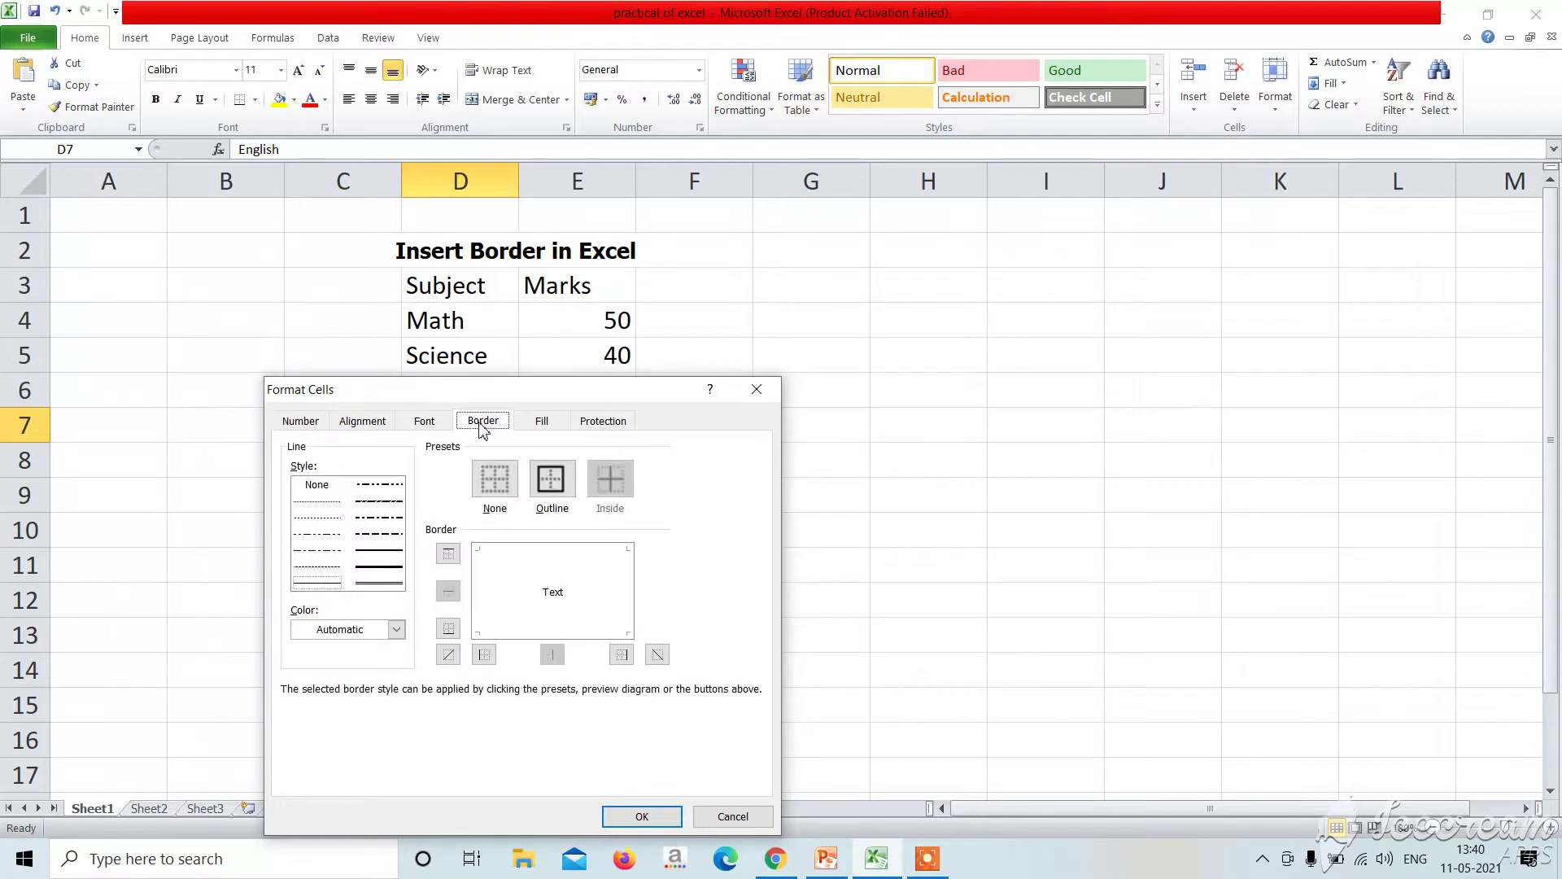
left_click(379, 551)
left_click(477, 576)
left_click(538, 551)
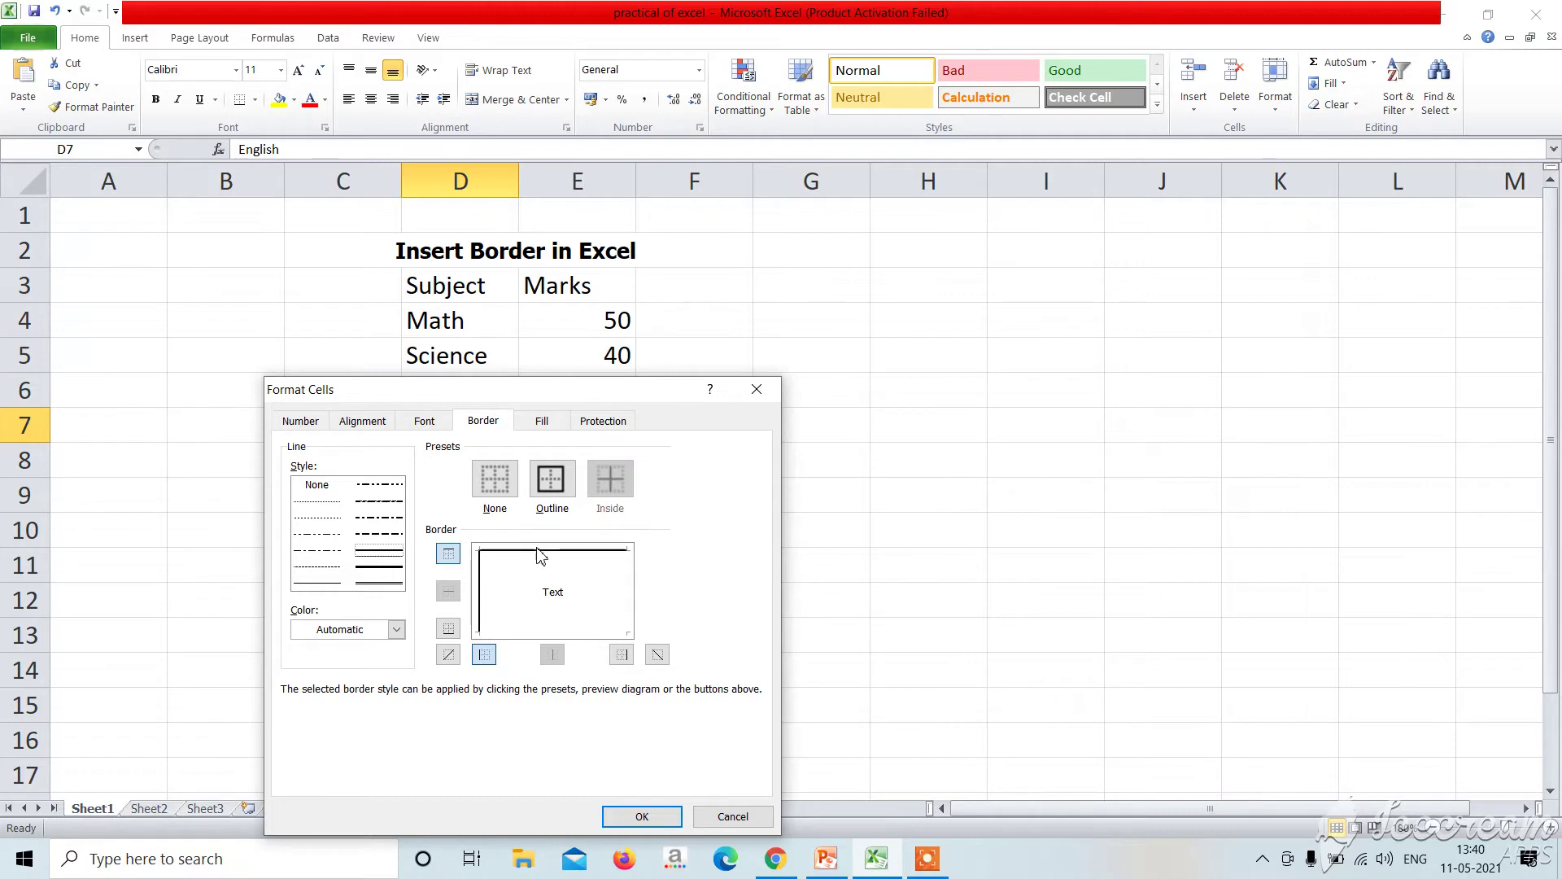
left_click(627, 585)
left_click(567, 632)
left_click(641, 817)
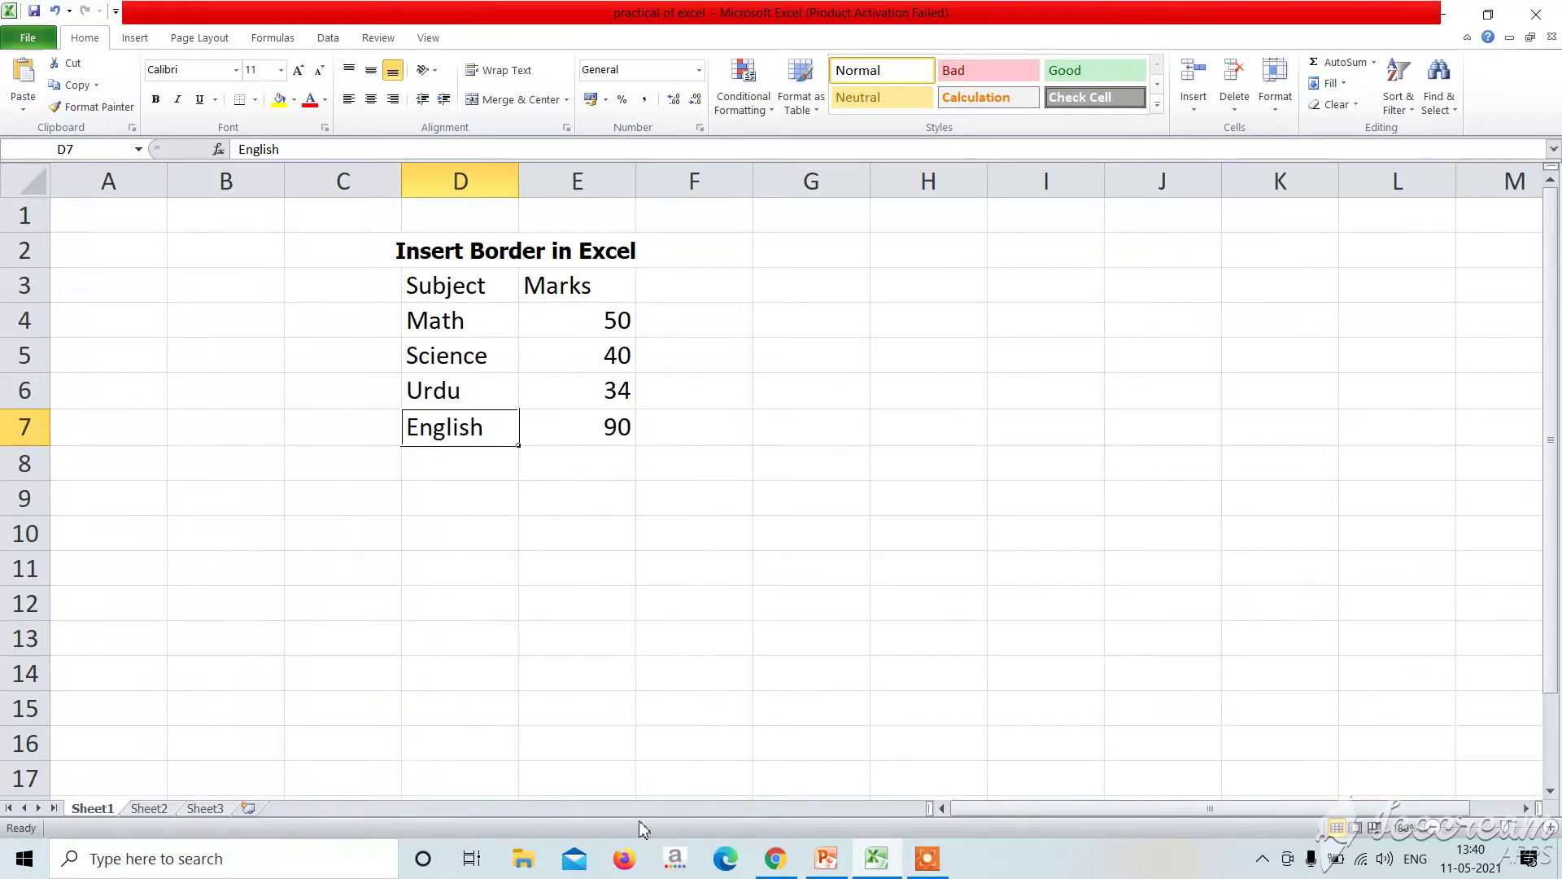
Deselect D7 to view its new four-sided border
left_click(539, 576)
left_click(629, 496)
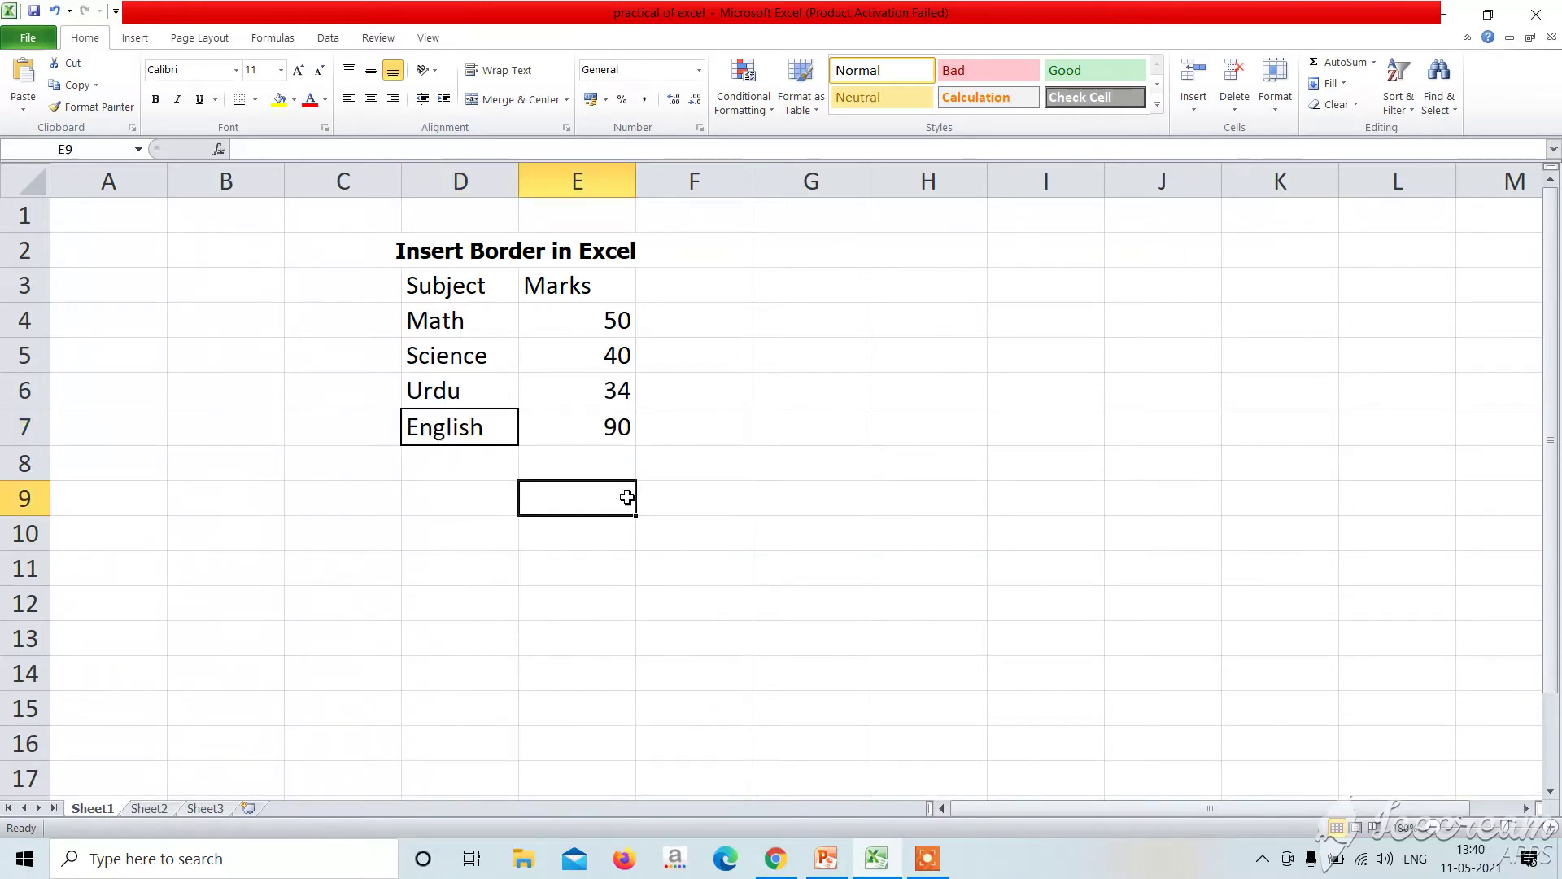
left_click(734, 473)
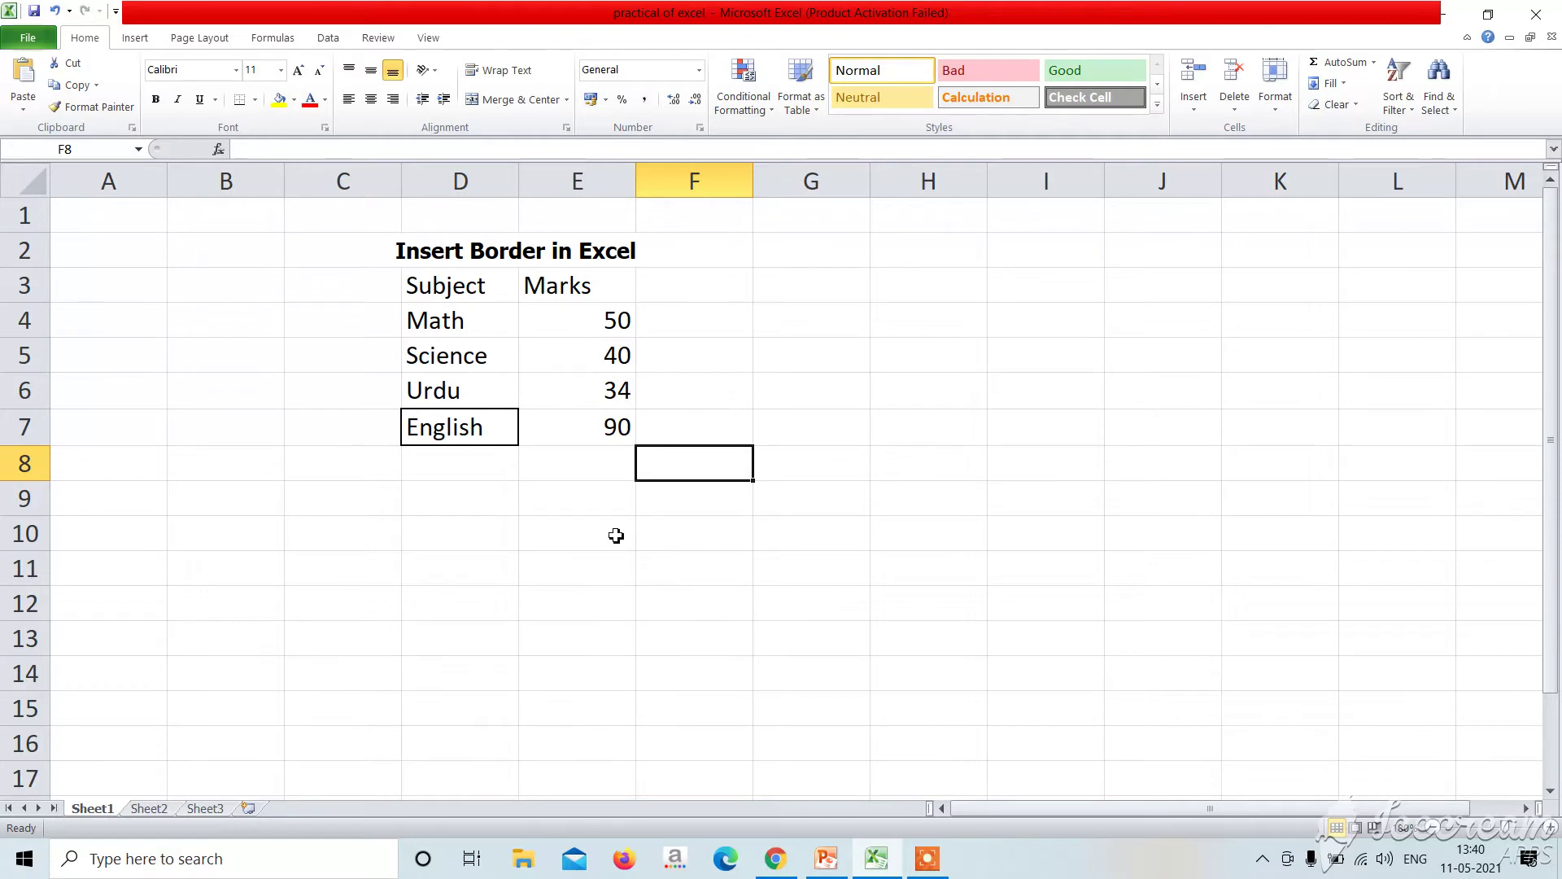
left_click(274, 413)
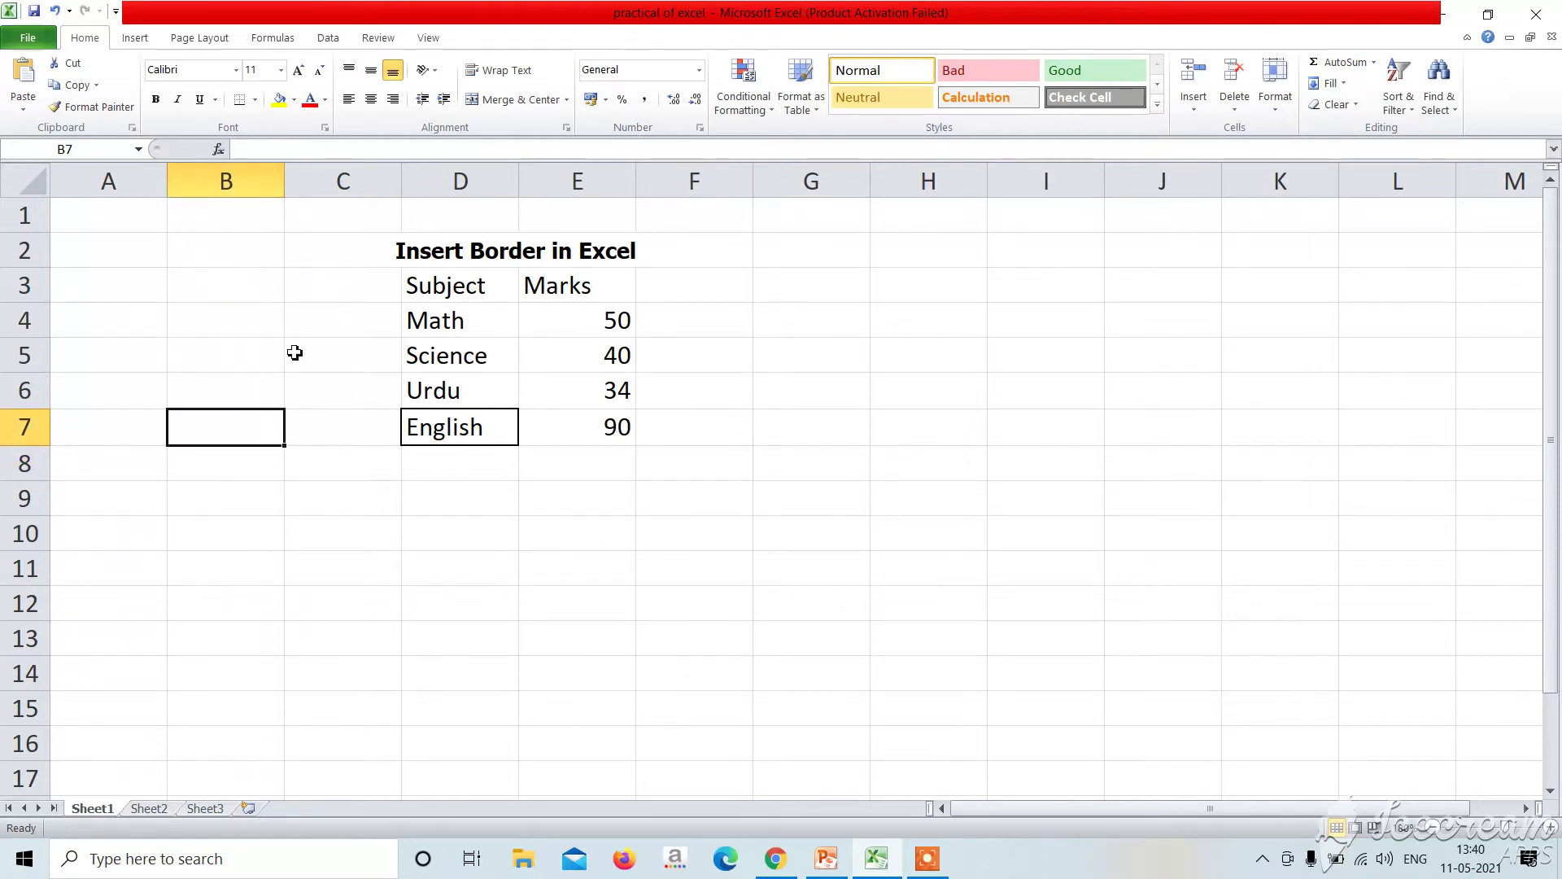
Apply All Borders to the whole table range C2:F8, then return to PowerPoint
left_click_drag(314, 244, 648, 427)
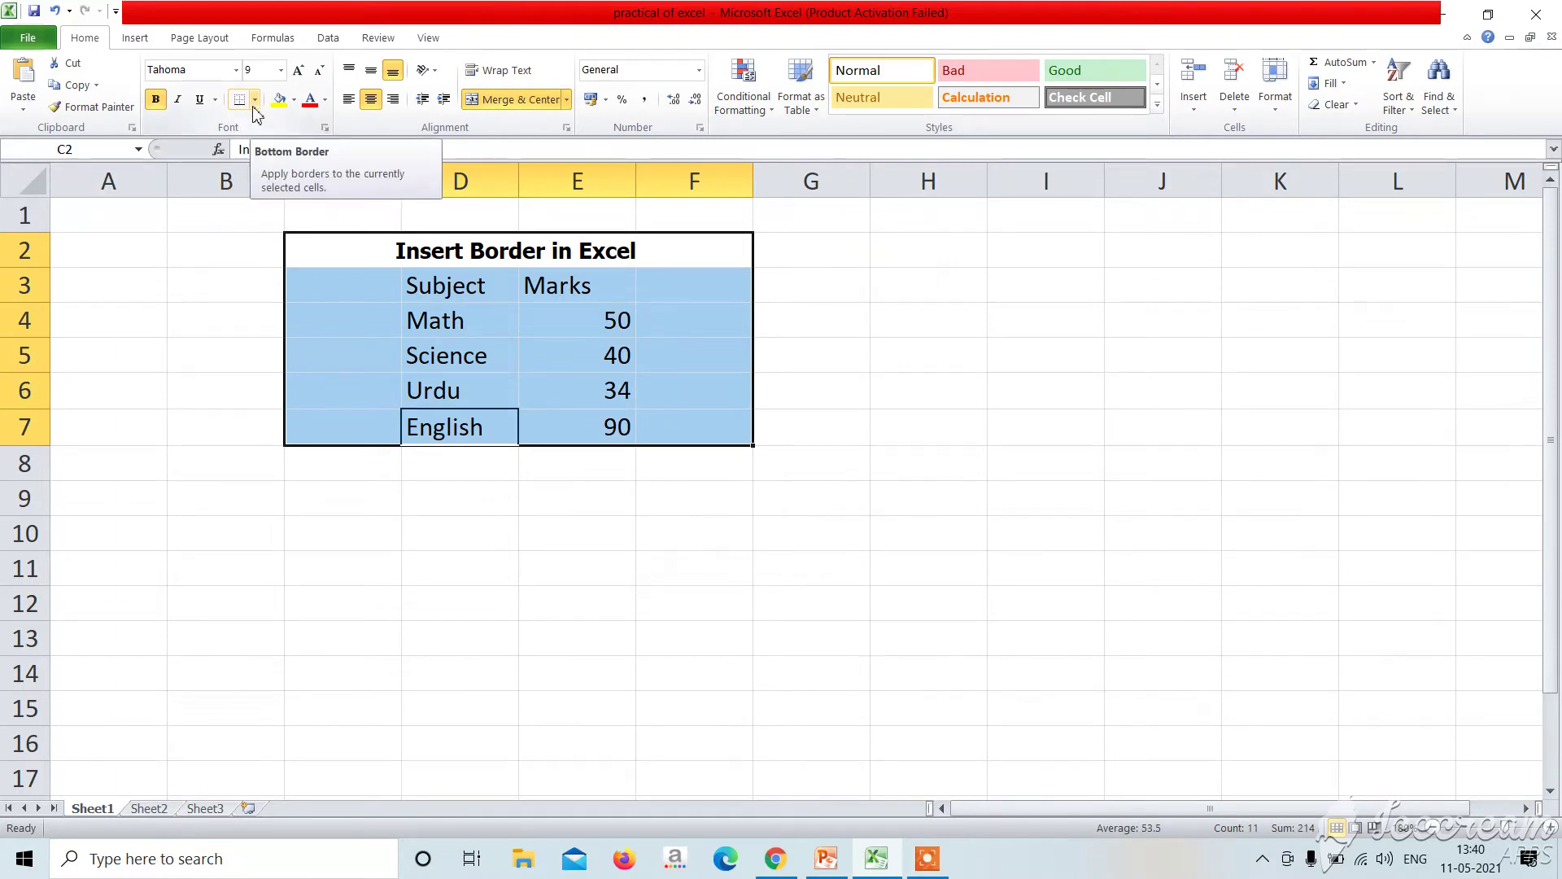
left_click(209, 293)
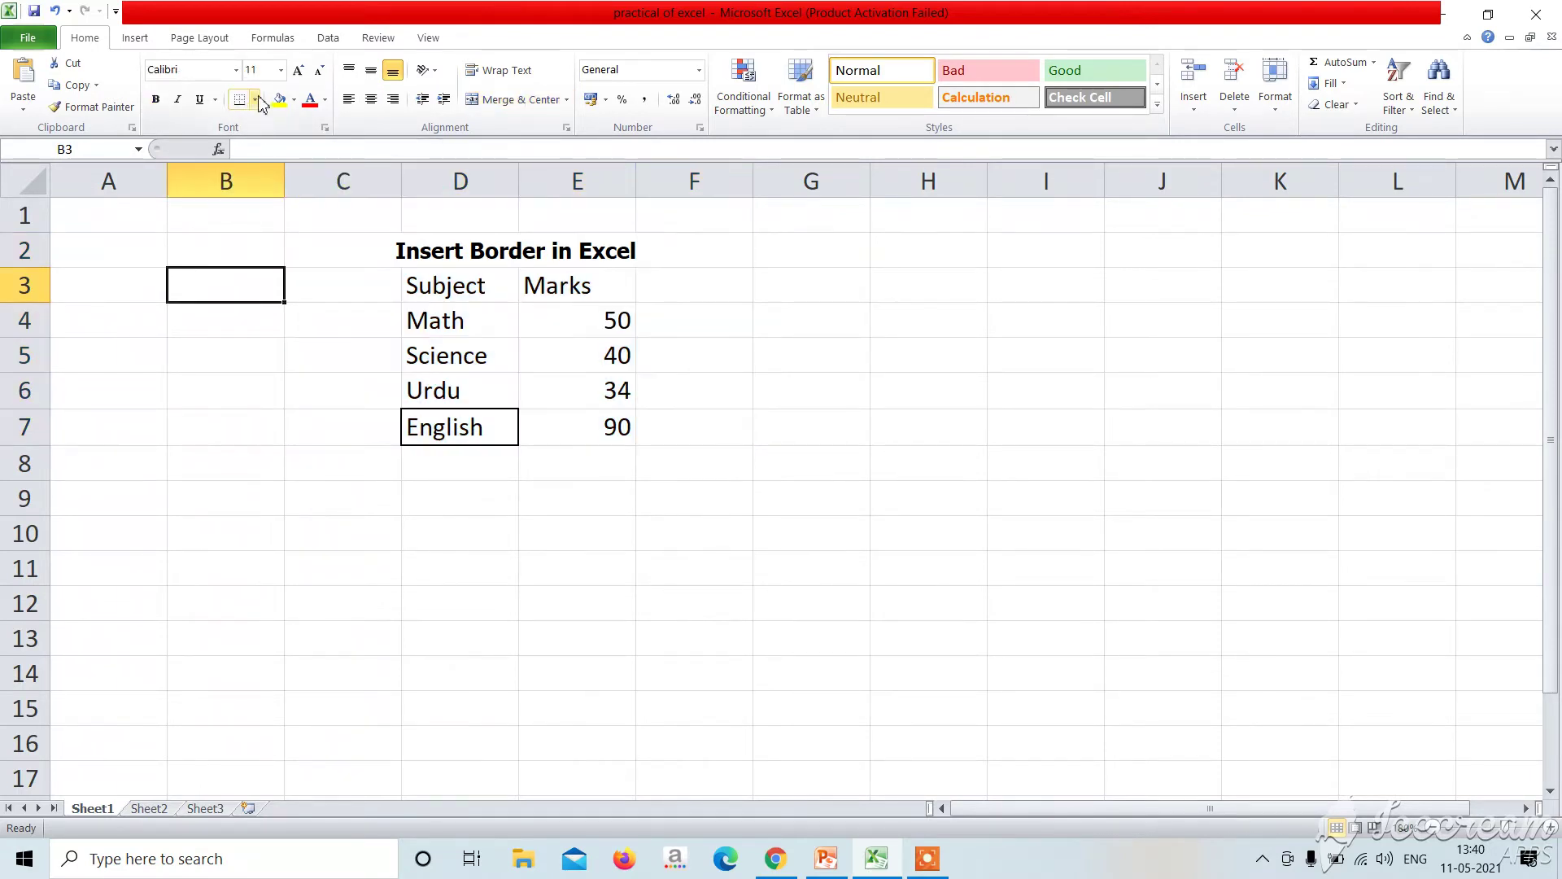
left_click_drag(317, 254, 637, 451)
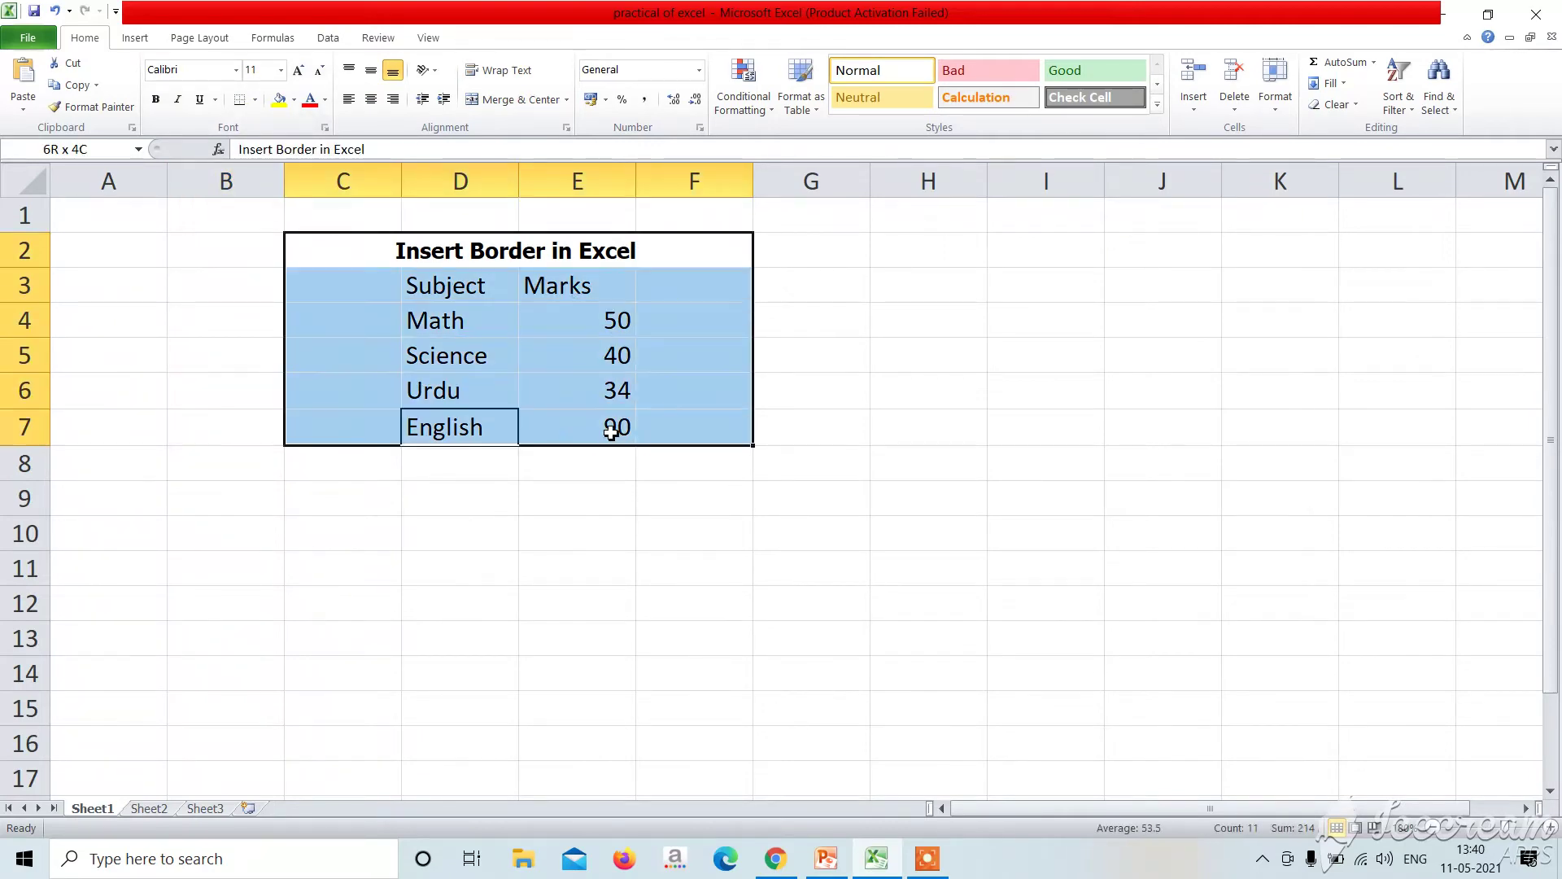
left_click(255, 100)
left_click(277, 257)
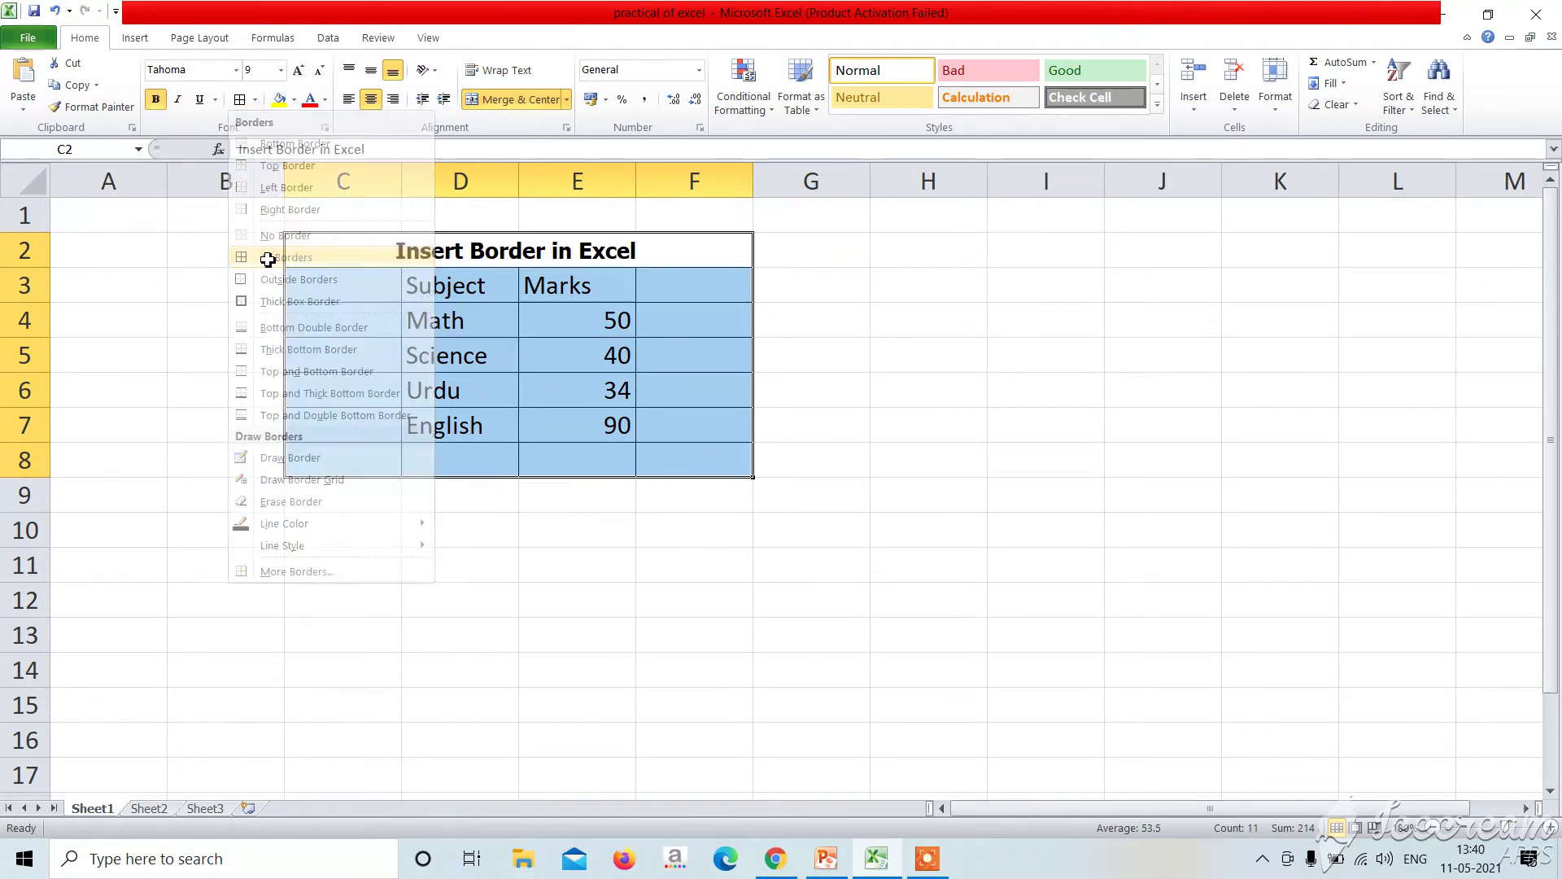
left_click(407, 554)
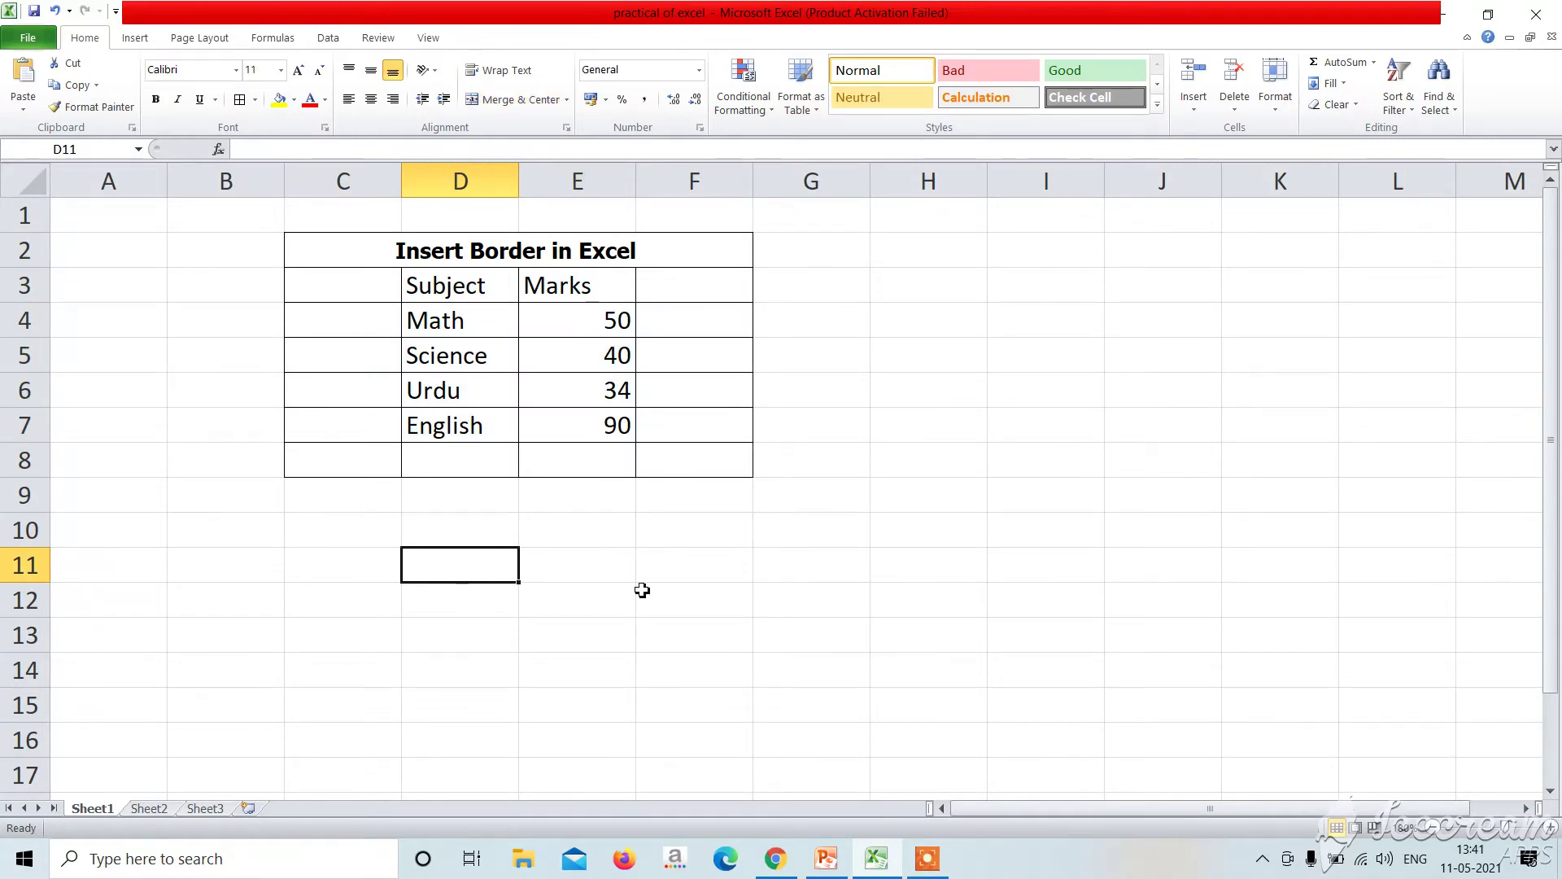
left_click(927, 862)
mouse_move(876, 858)
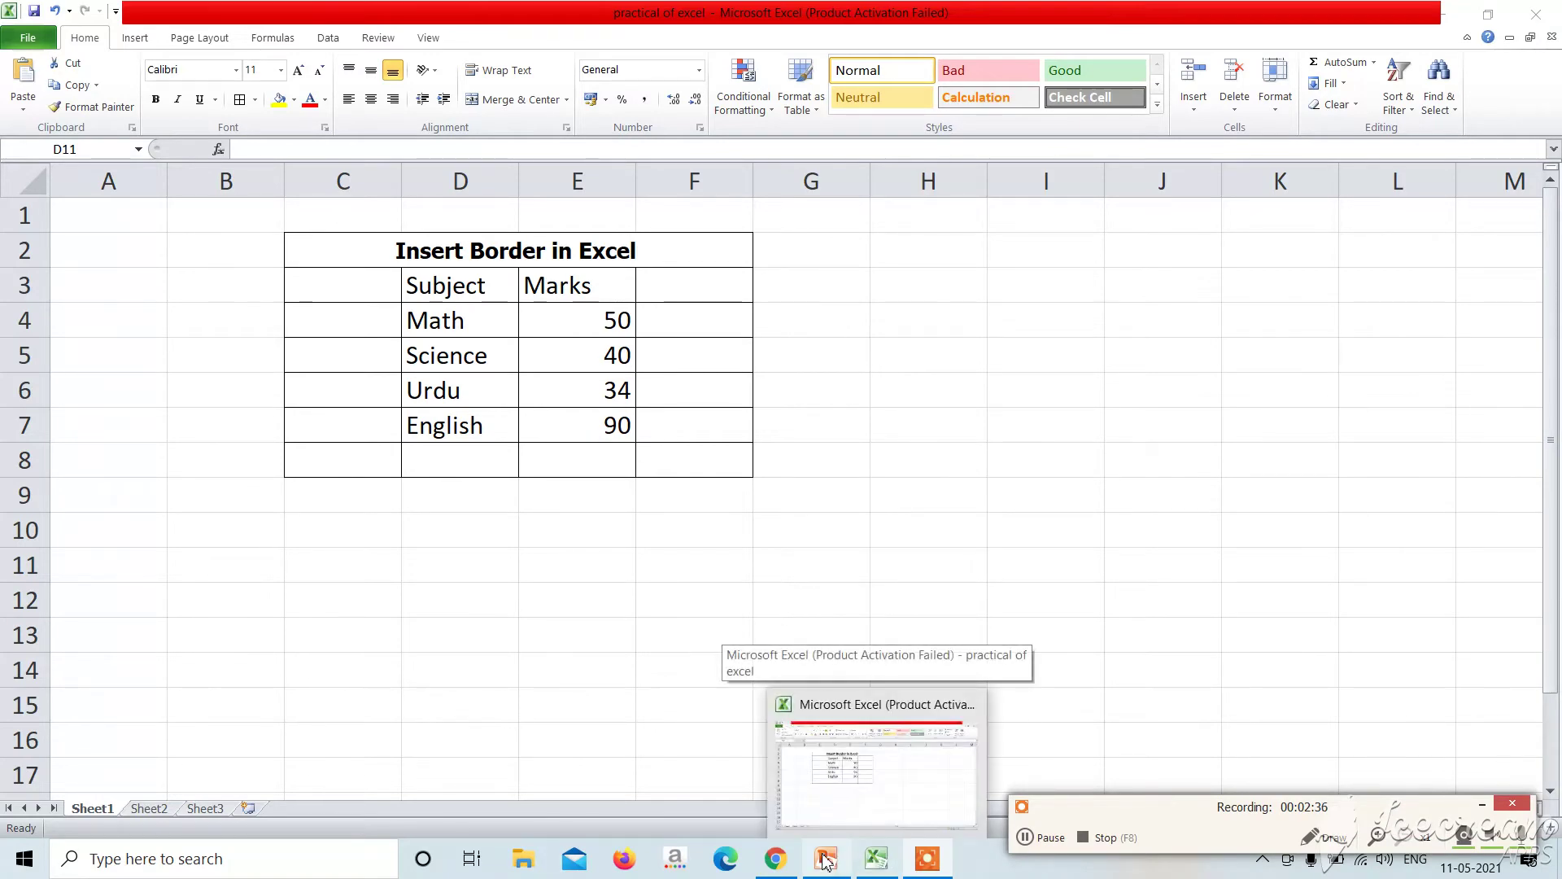
left_click(876, 769)
Change slide 45's third bullet from 'Select the cells' to 'Select the cell'
left_click(826, 858)
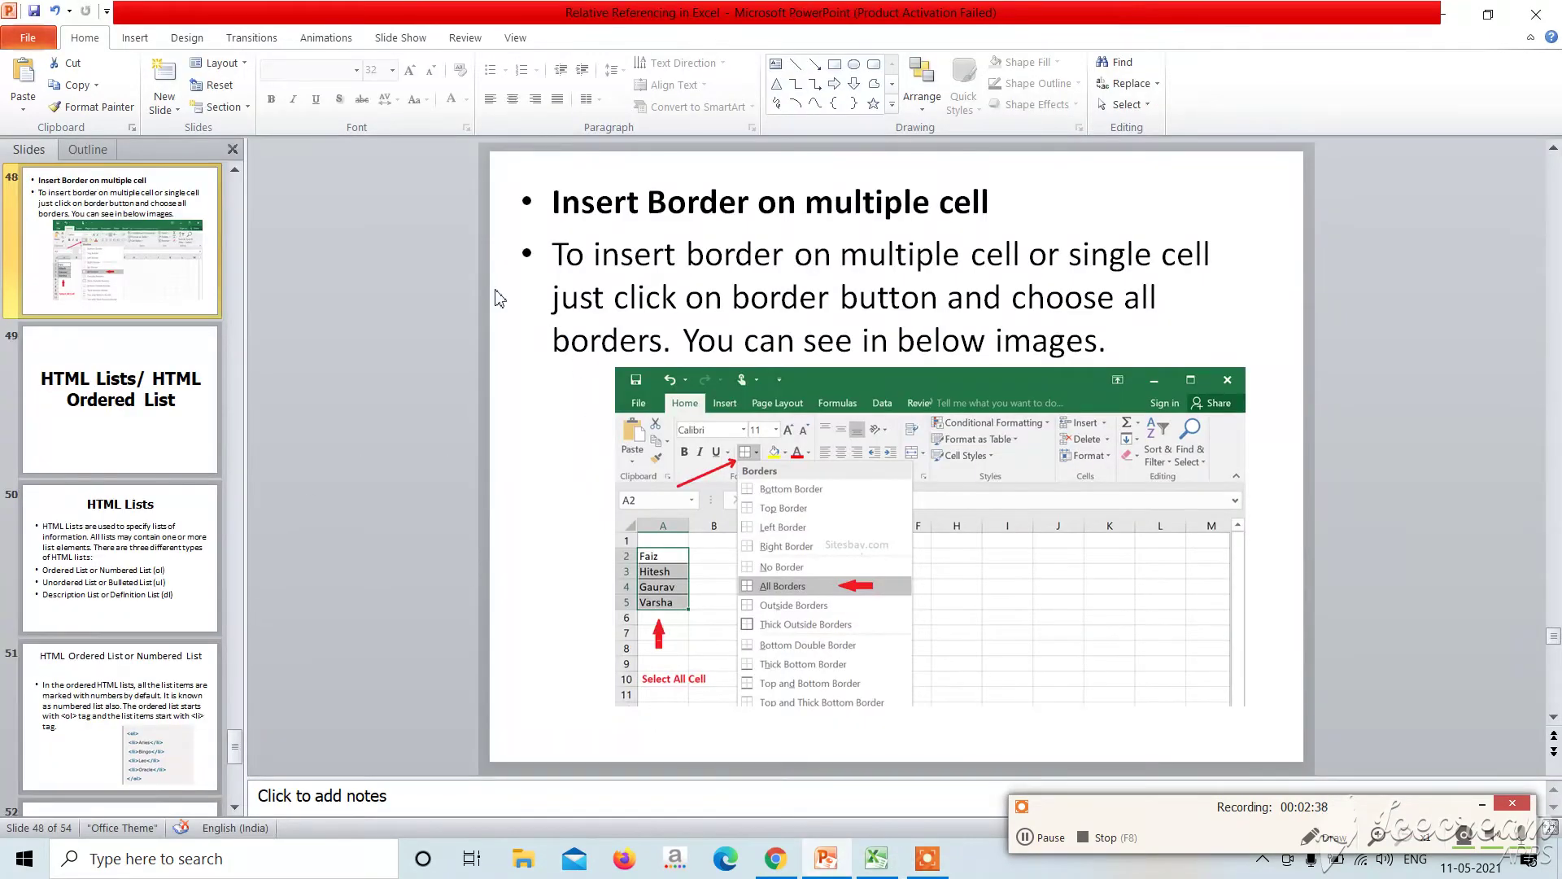
scroll(472, 281, "up", 1)
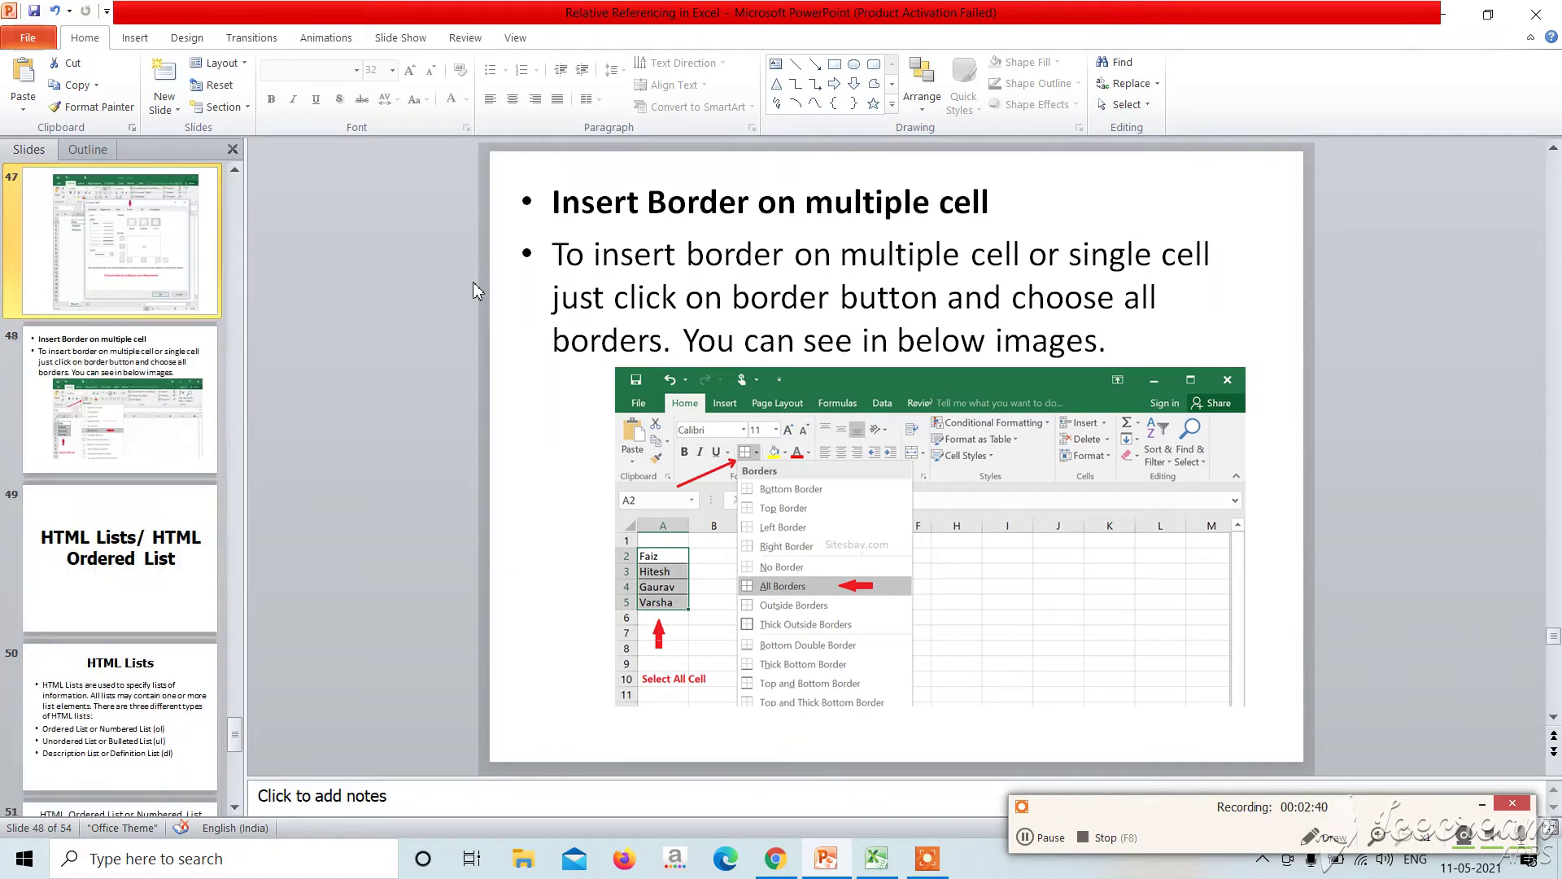
scroll(472, 281, "up", 1)
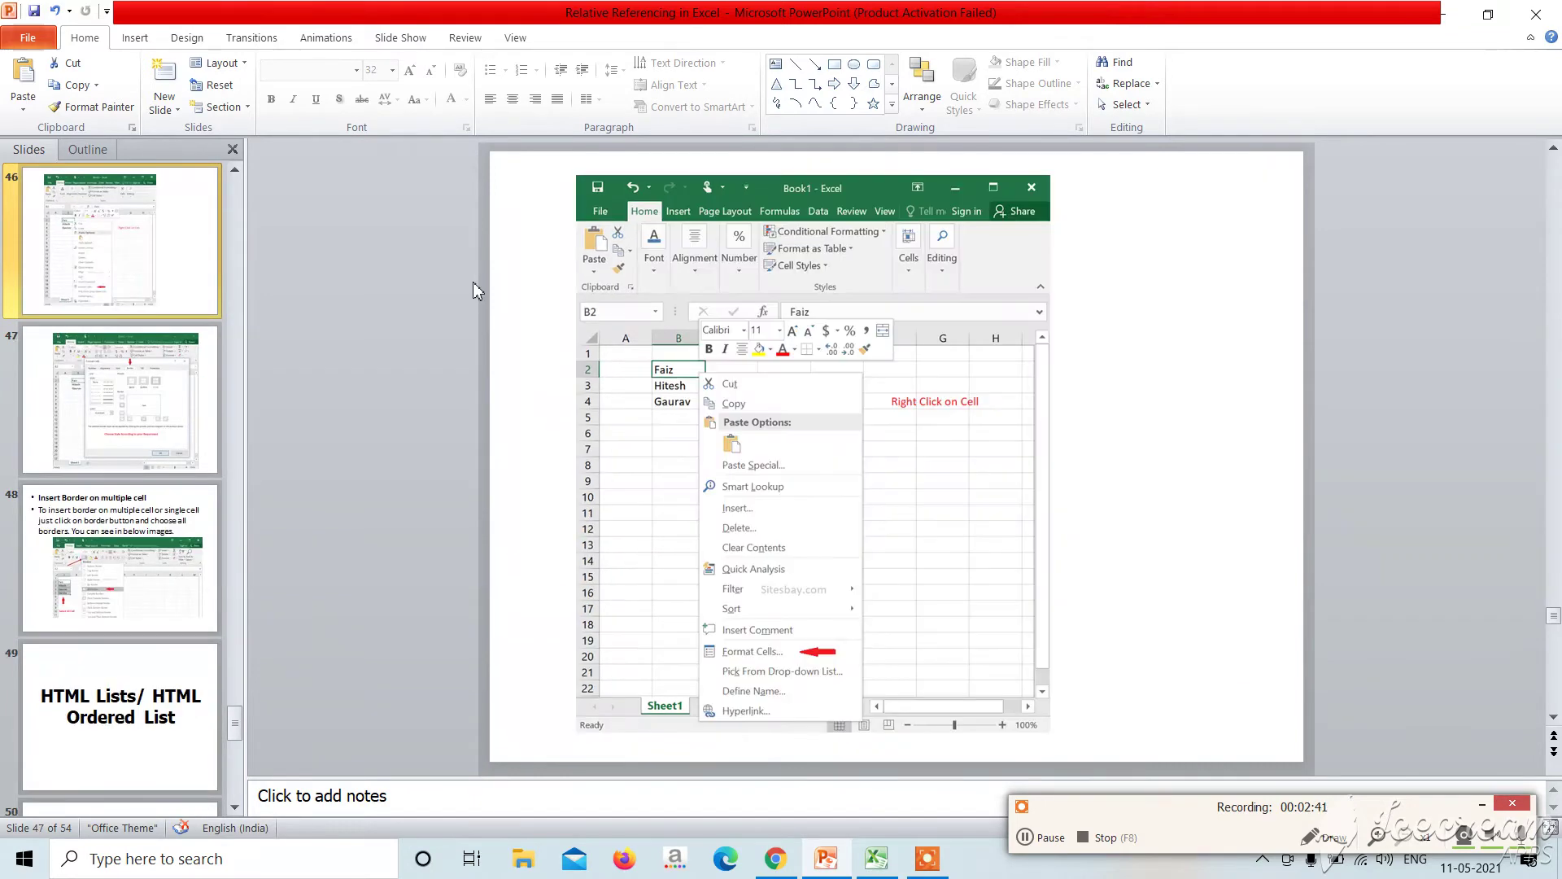
scroll(472, 282, "up", 1)
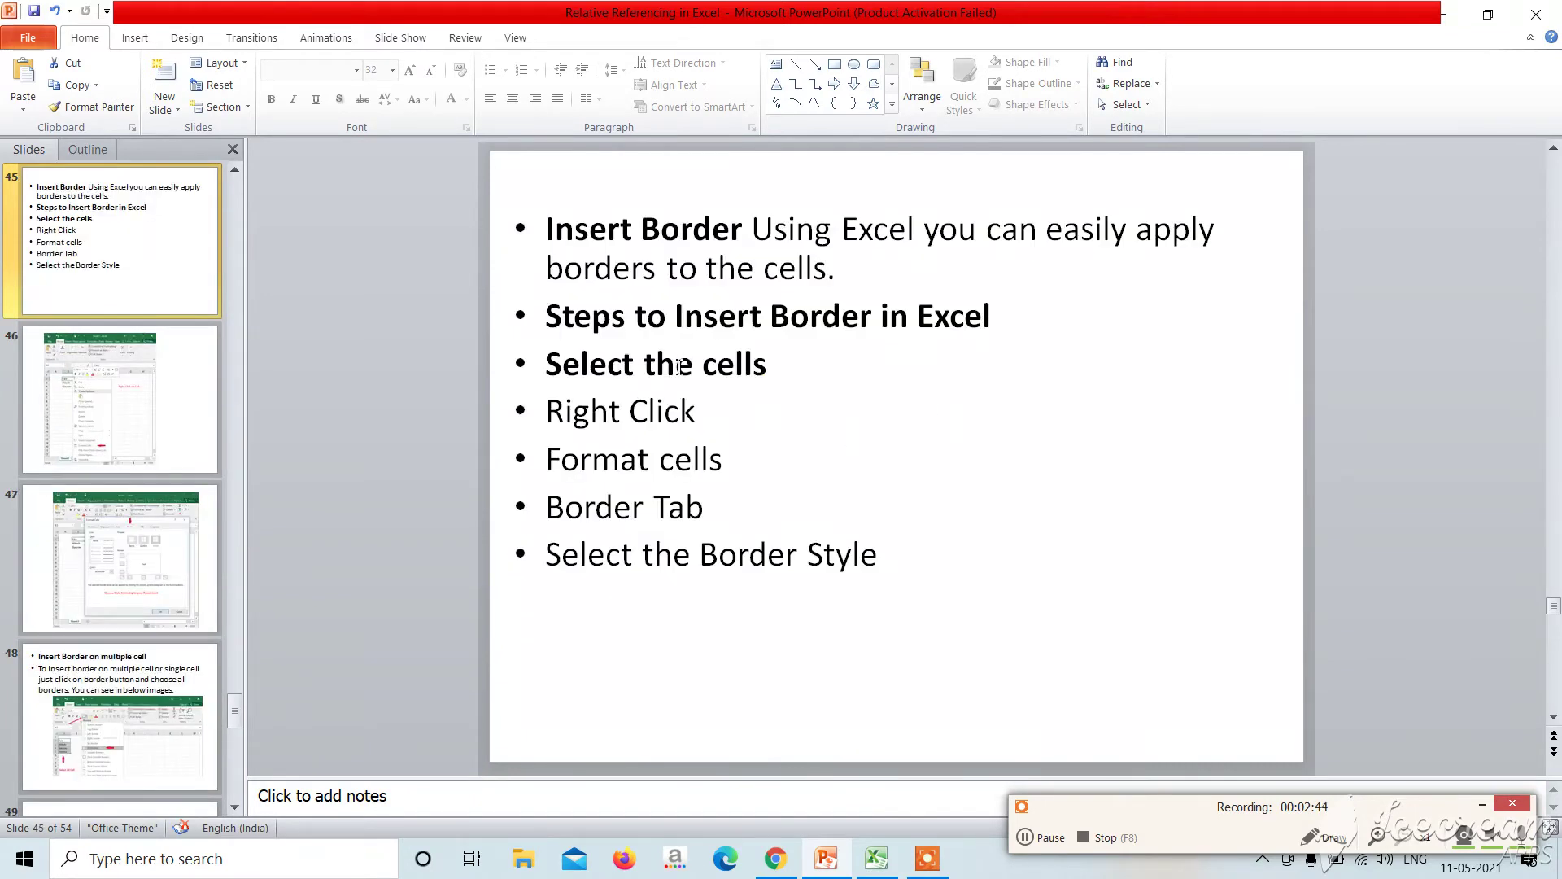
left_click(765, 363)
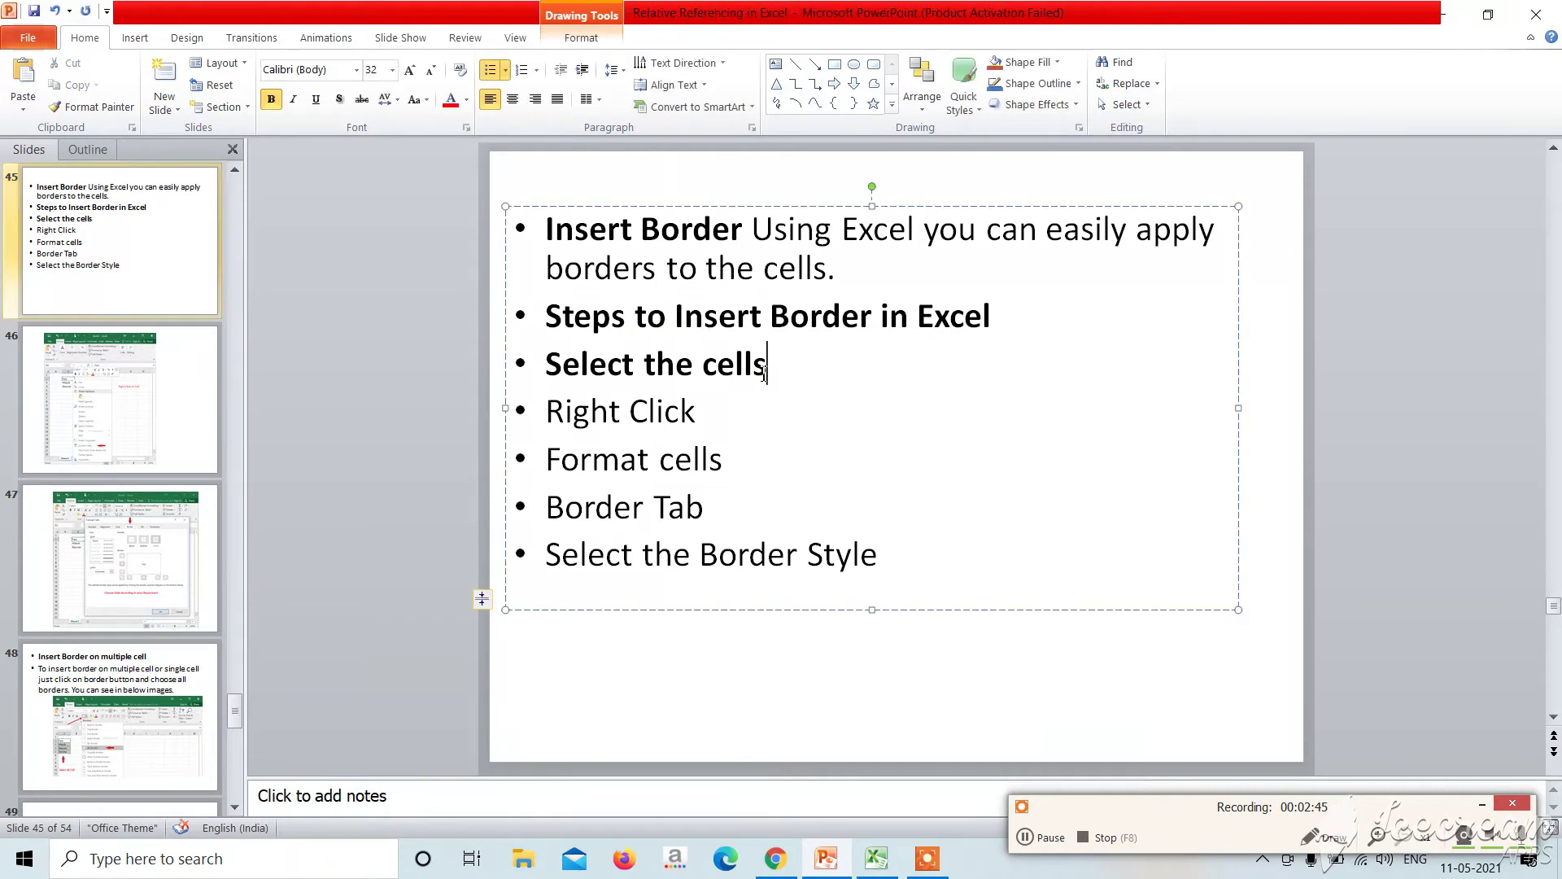
key("BackSpace")
Review slides 46, 45 and 48, then switch back to the Excel workbook
left_click(133, 411)
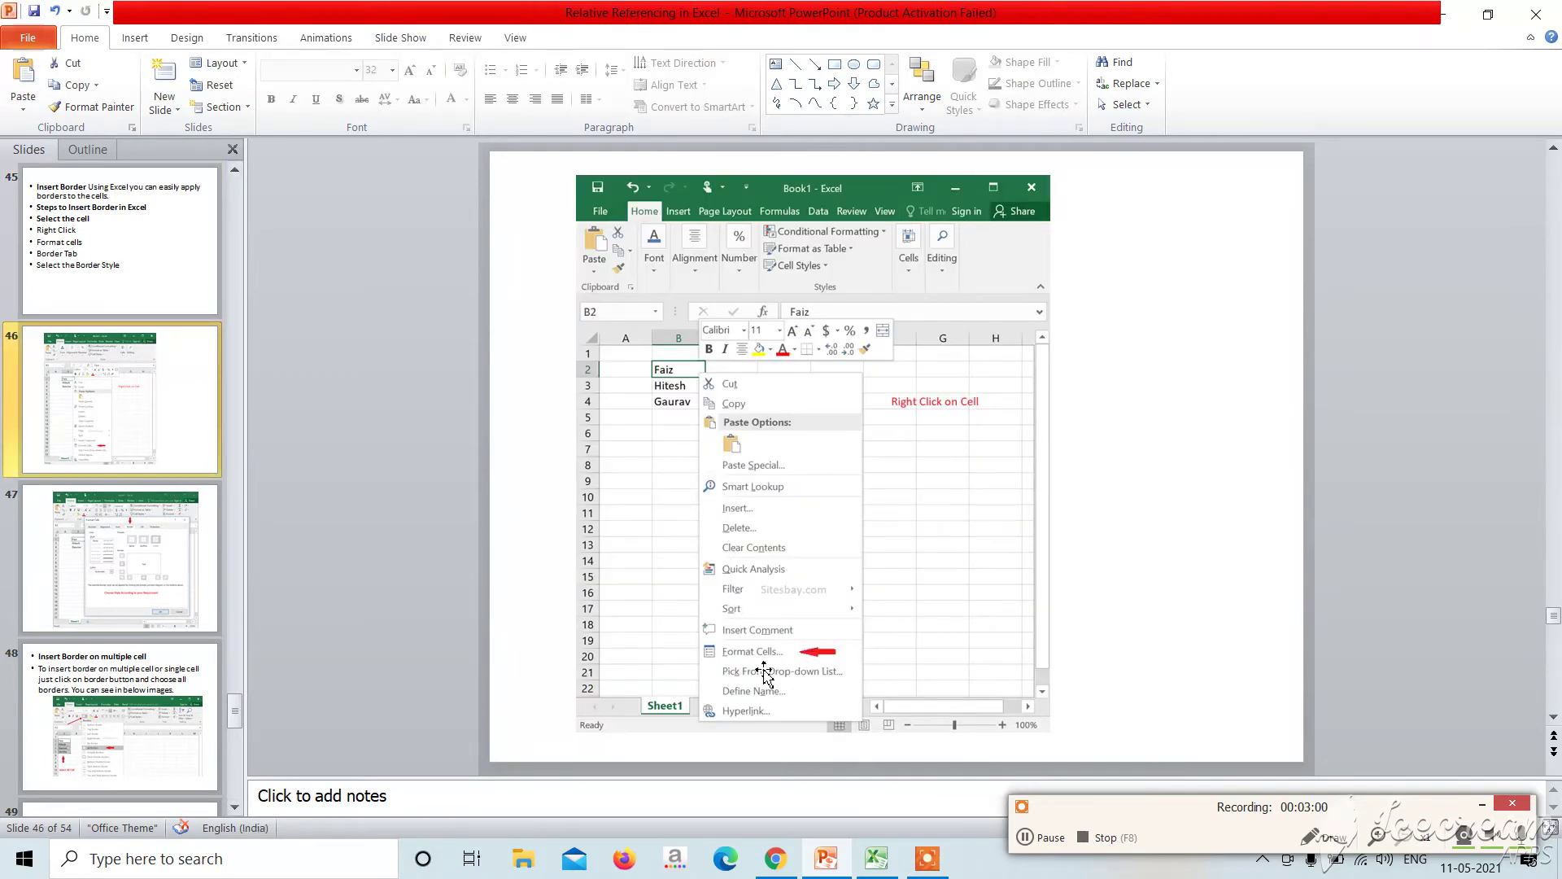
left_click(125, 304)
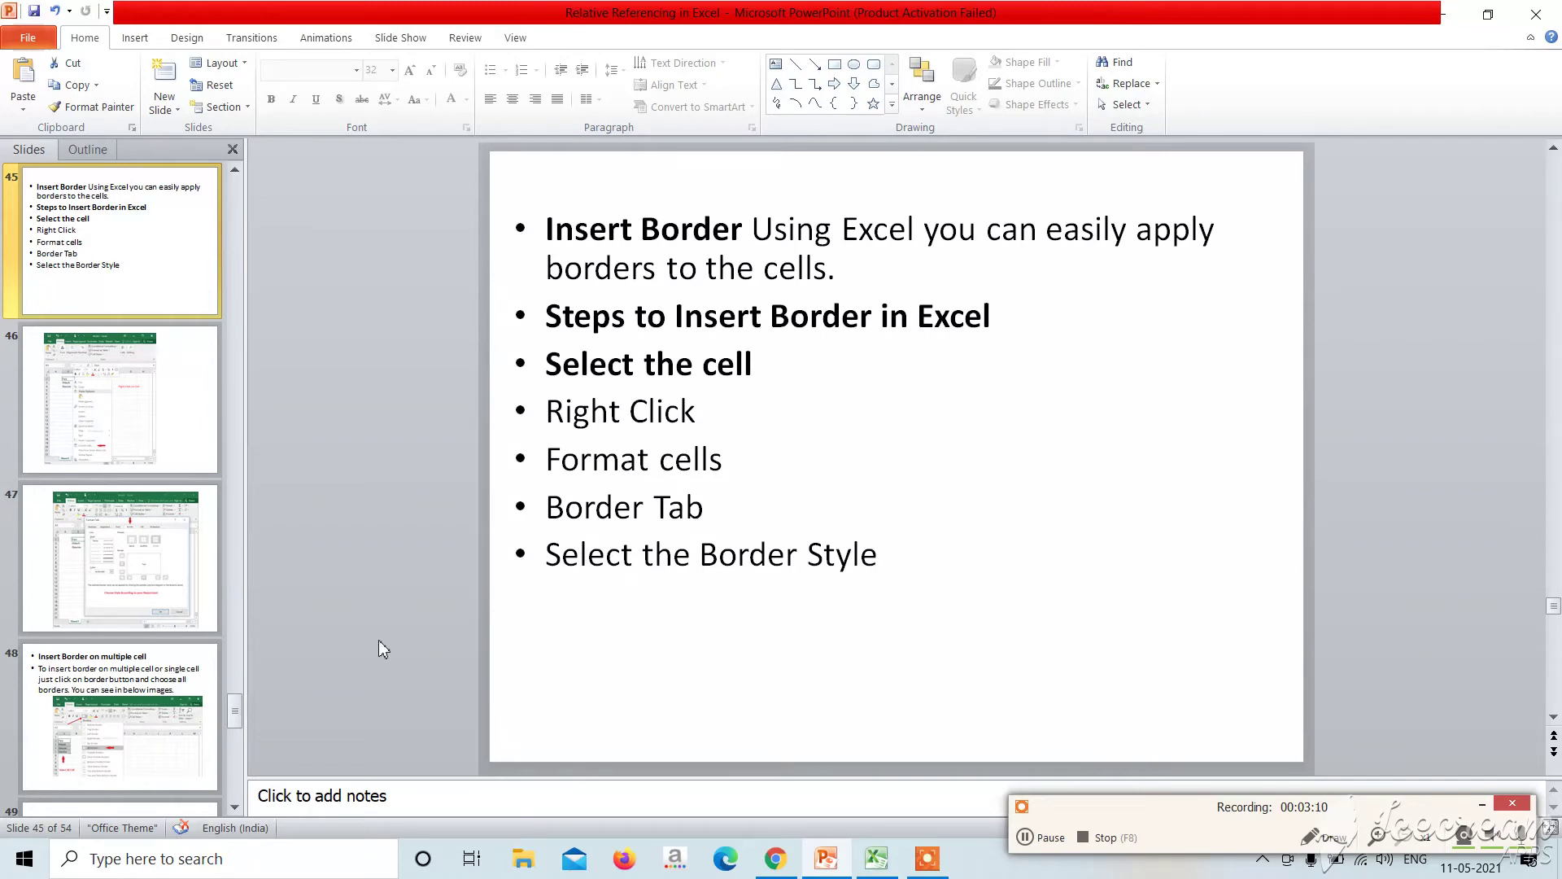
left_click(120, 716)
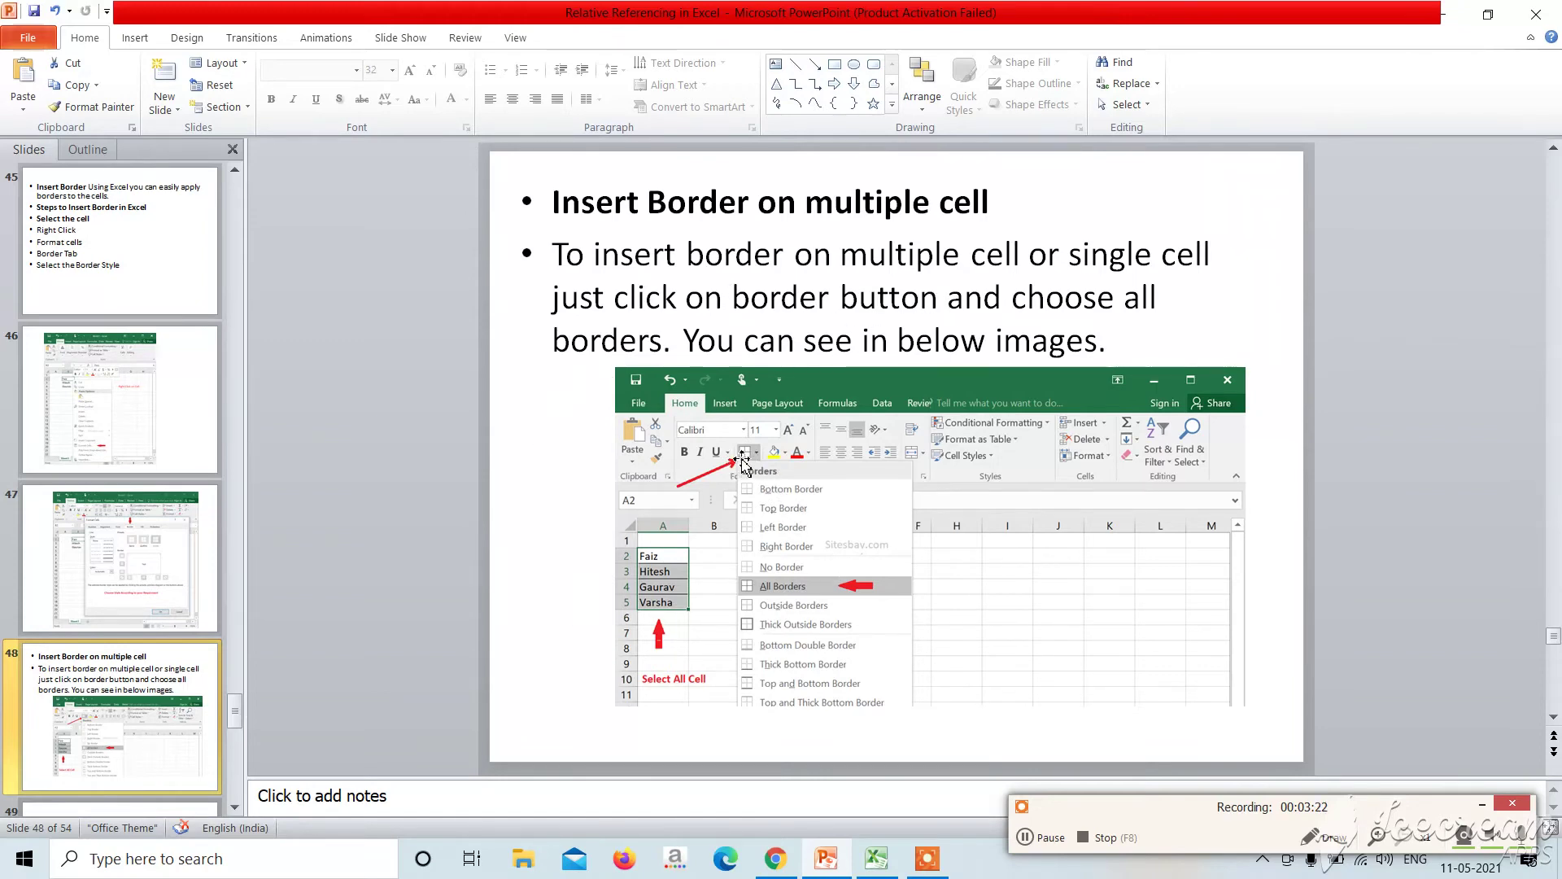
left_click(877, 861)
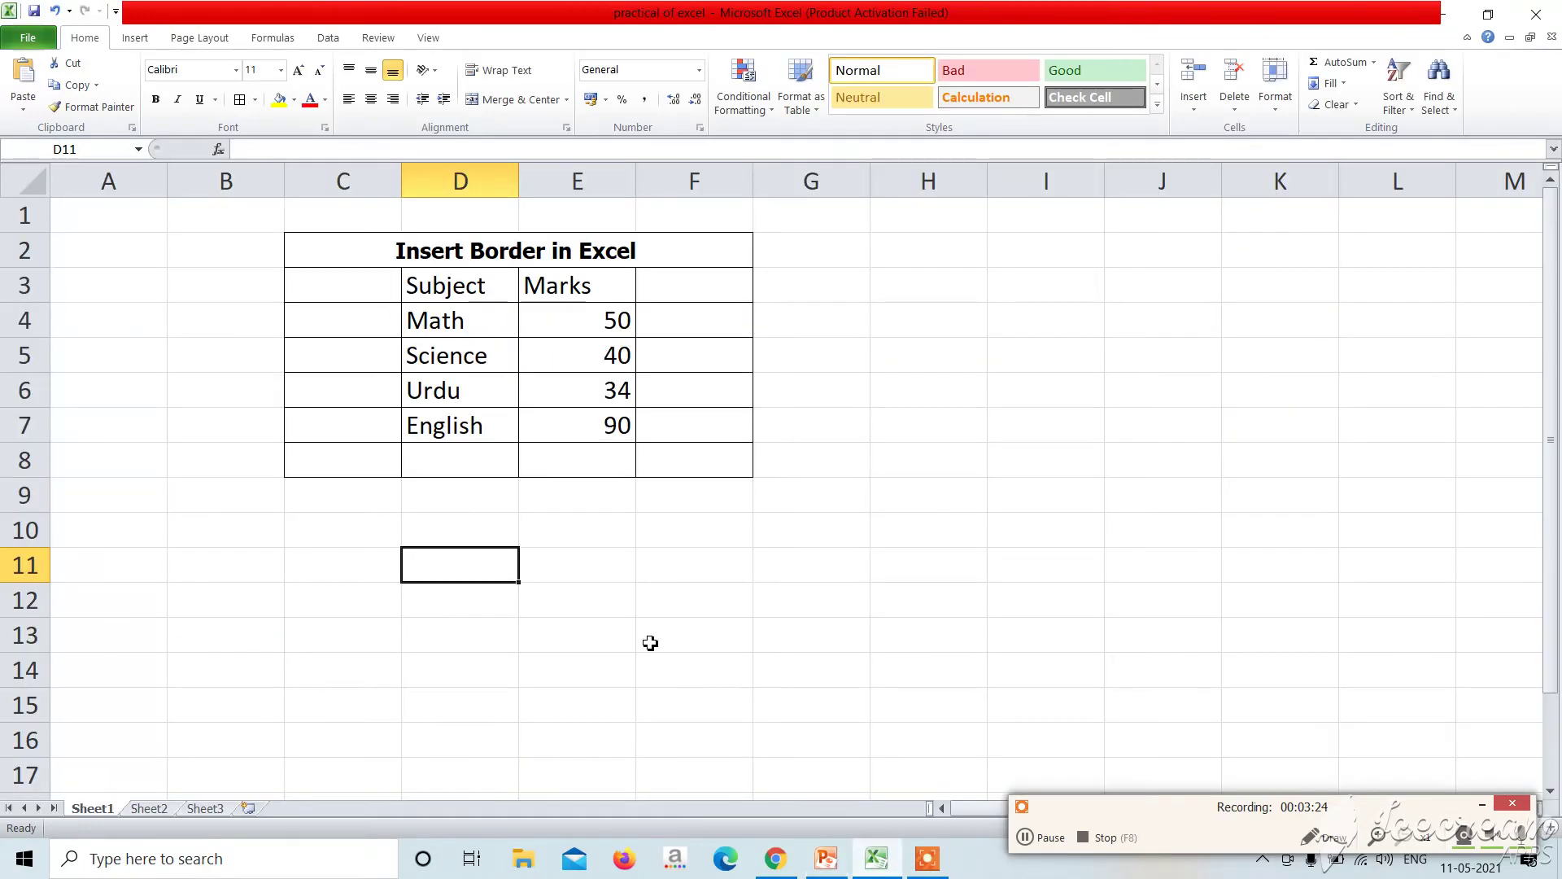
Remove all borders from the table range C1:F9 using No Border
left_click(708, 635)
mouse_move(288, 227)
left_mouse_down()
mouse_move(457, 328)
mouse_move(533, 488)
left_mouse_up()
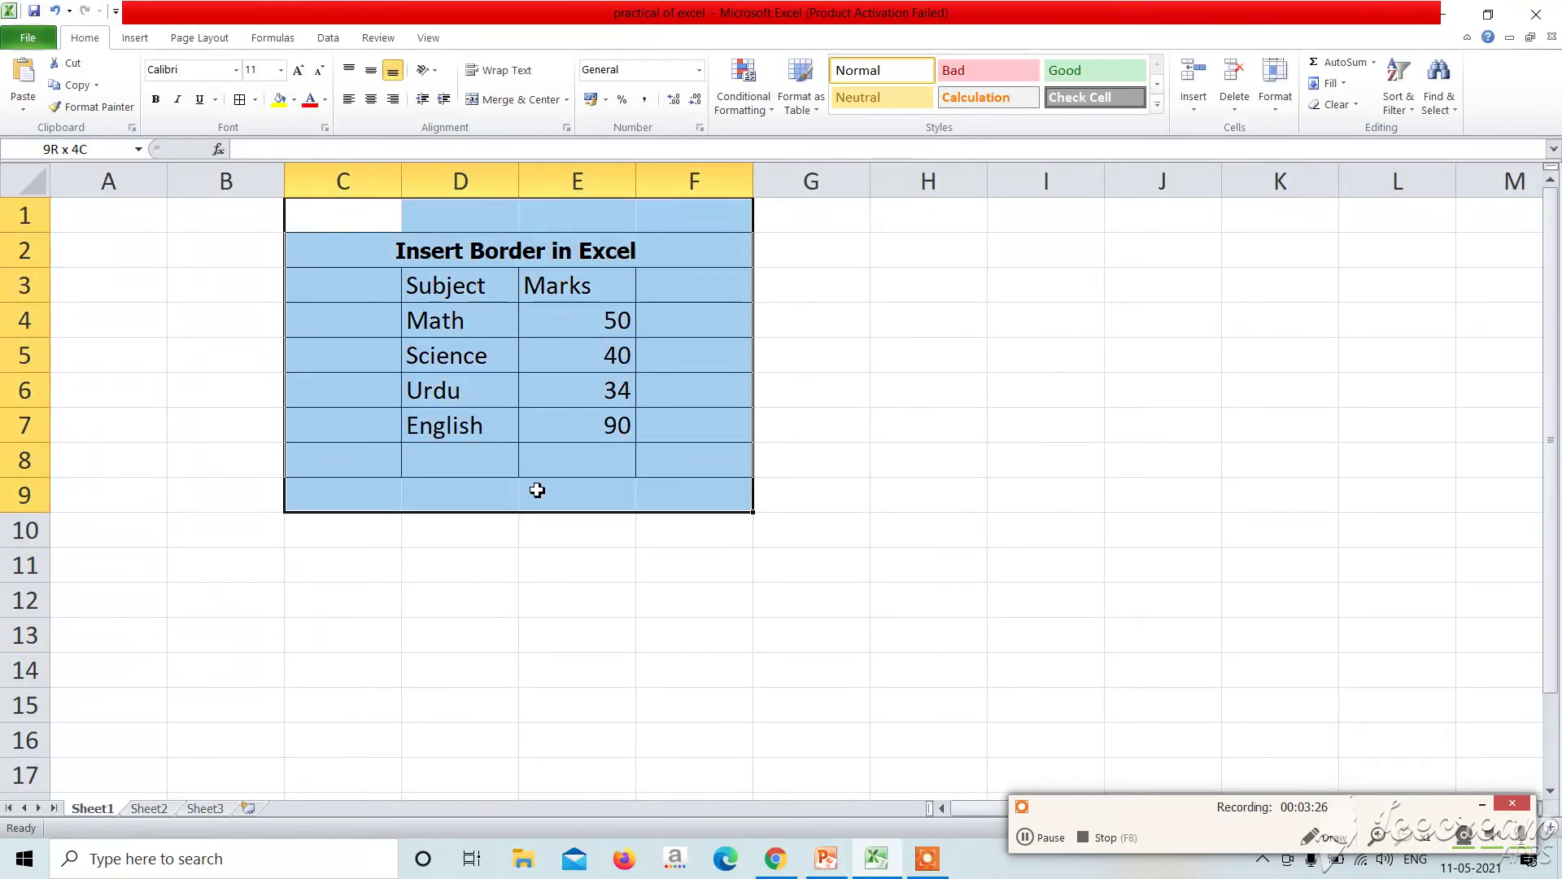
left_click(254, 99)
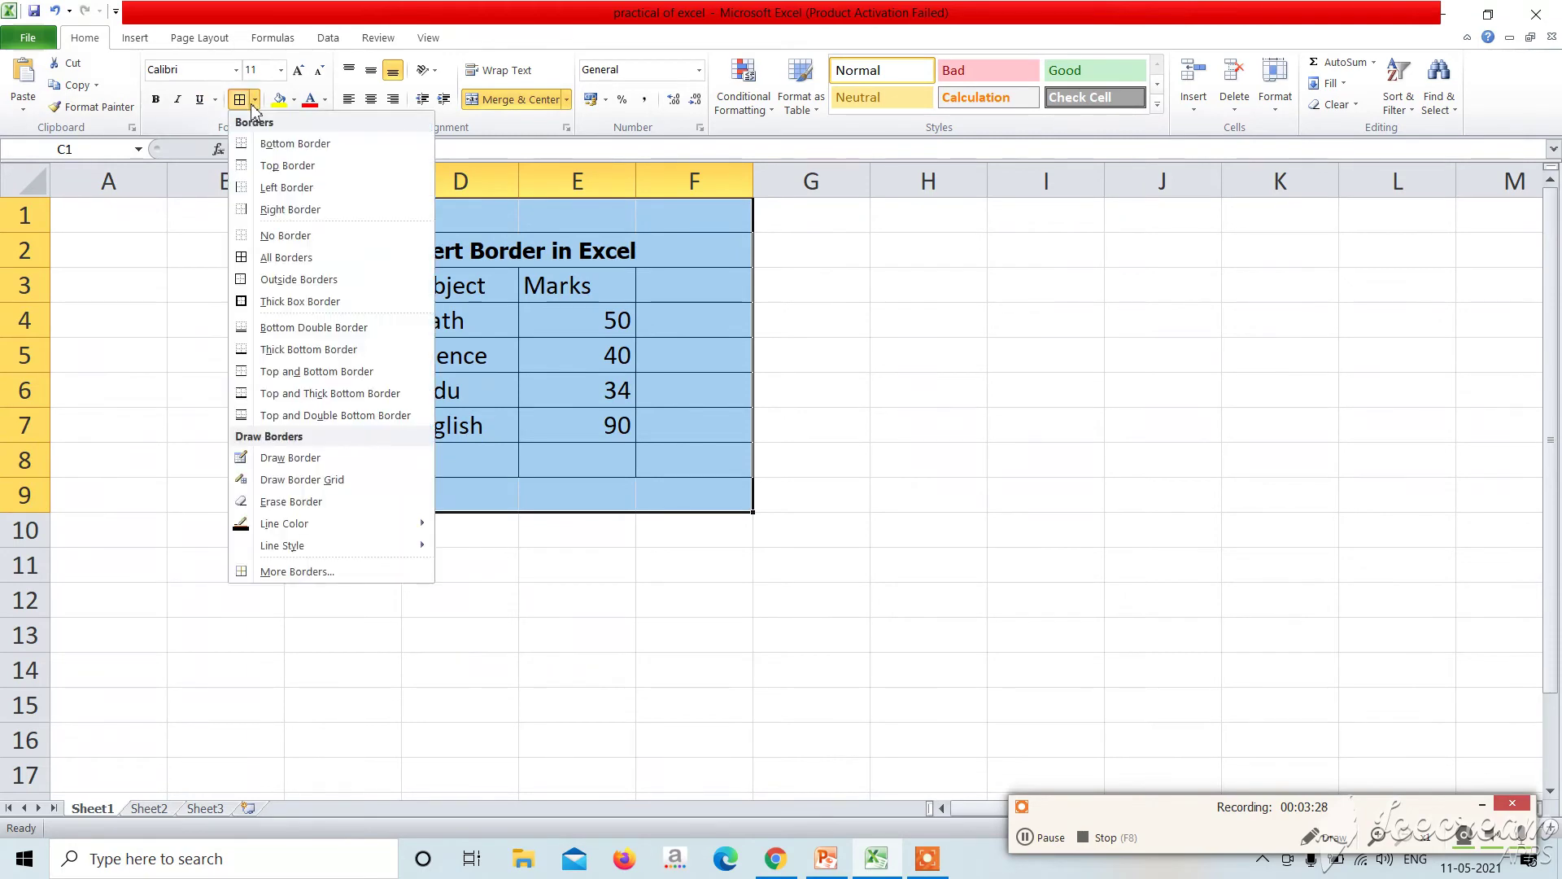
left_click(285, 236)
left_click(970, 621)
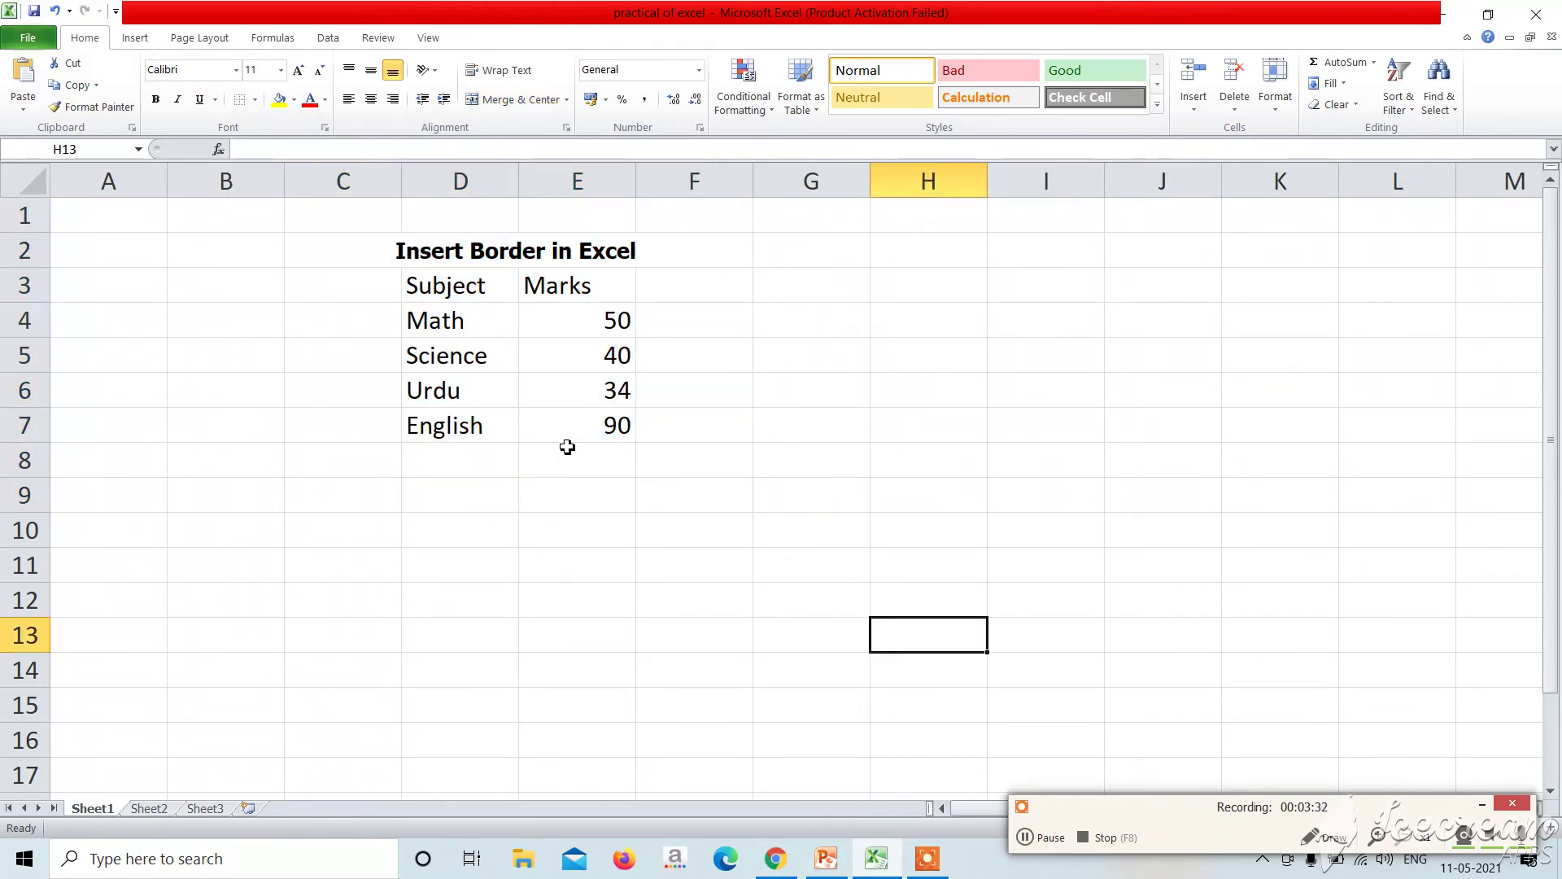
left_click(462, 251)
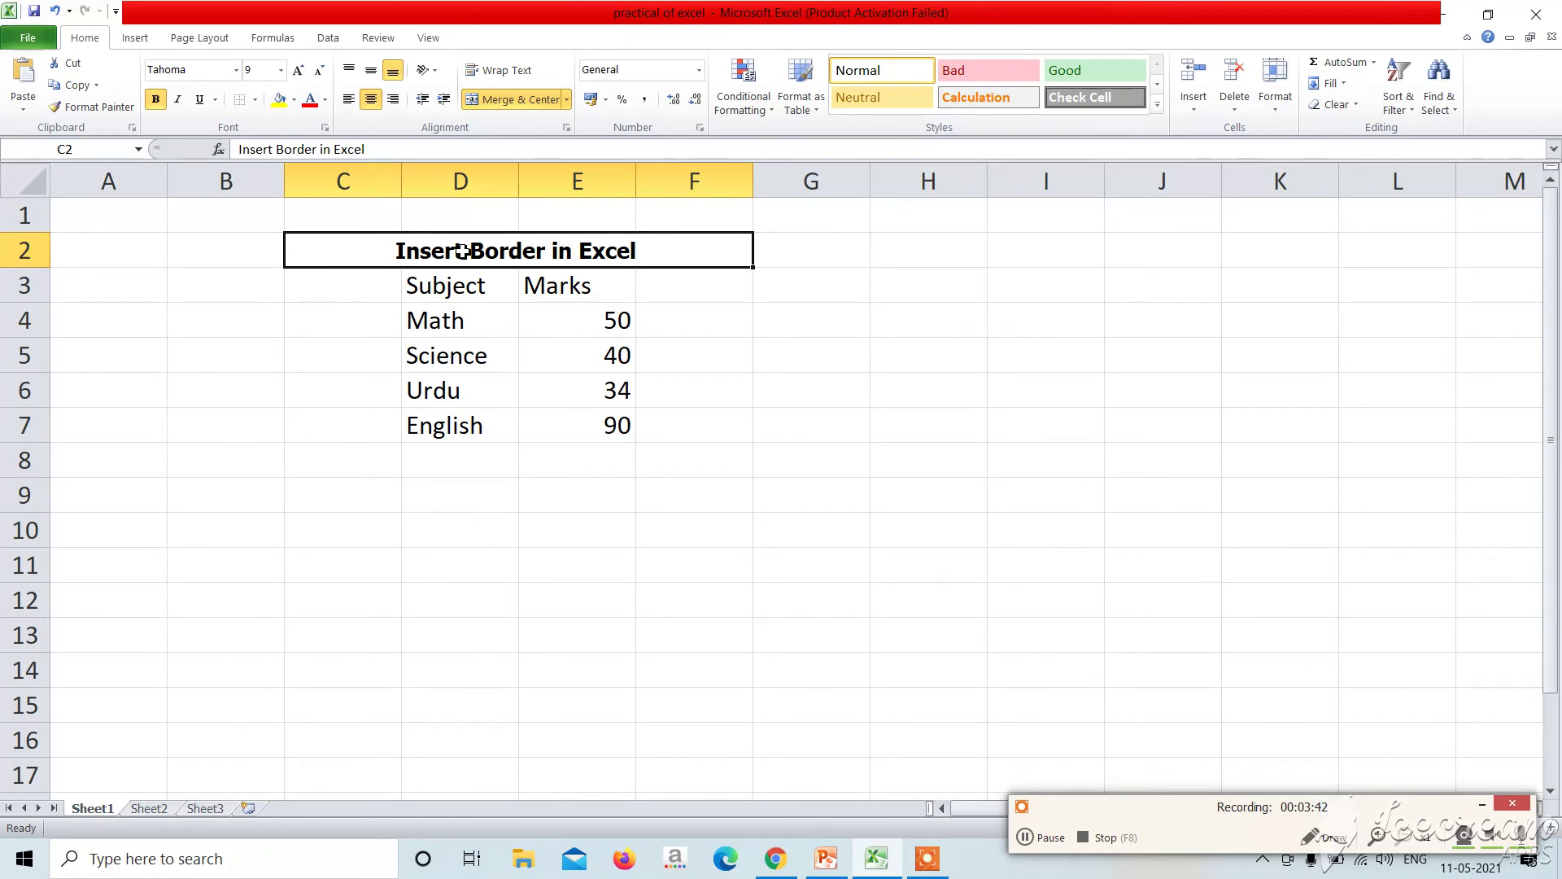
Outline the merged 'Insert Border in Excel' title cell with a thick border on all four sides
right_click(463, 252)
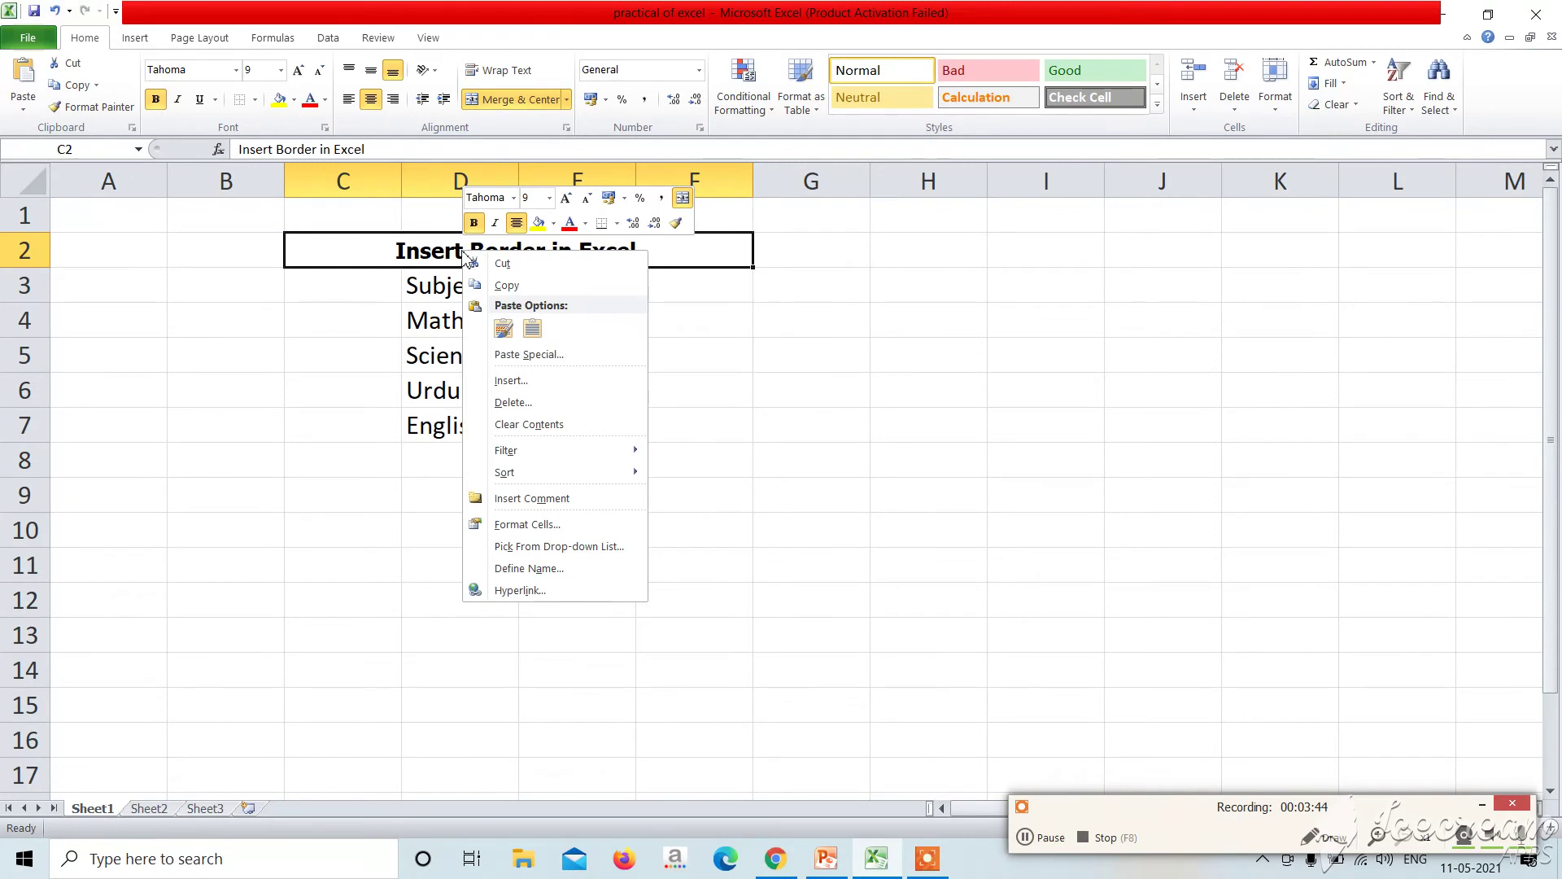
left_click(510, 528)
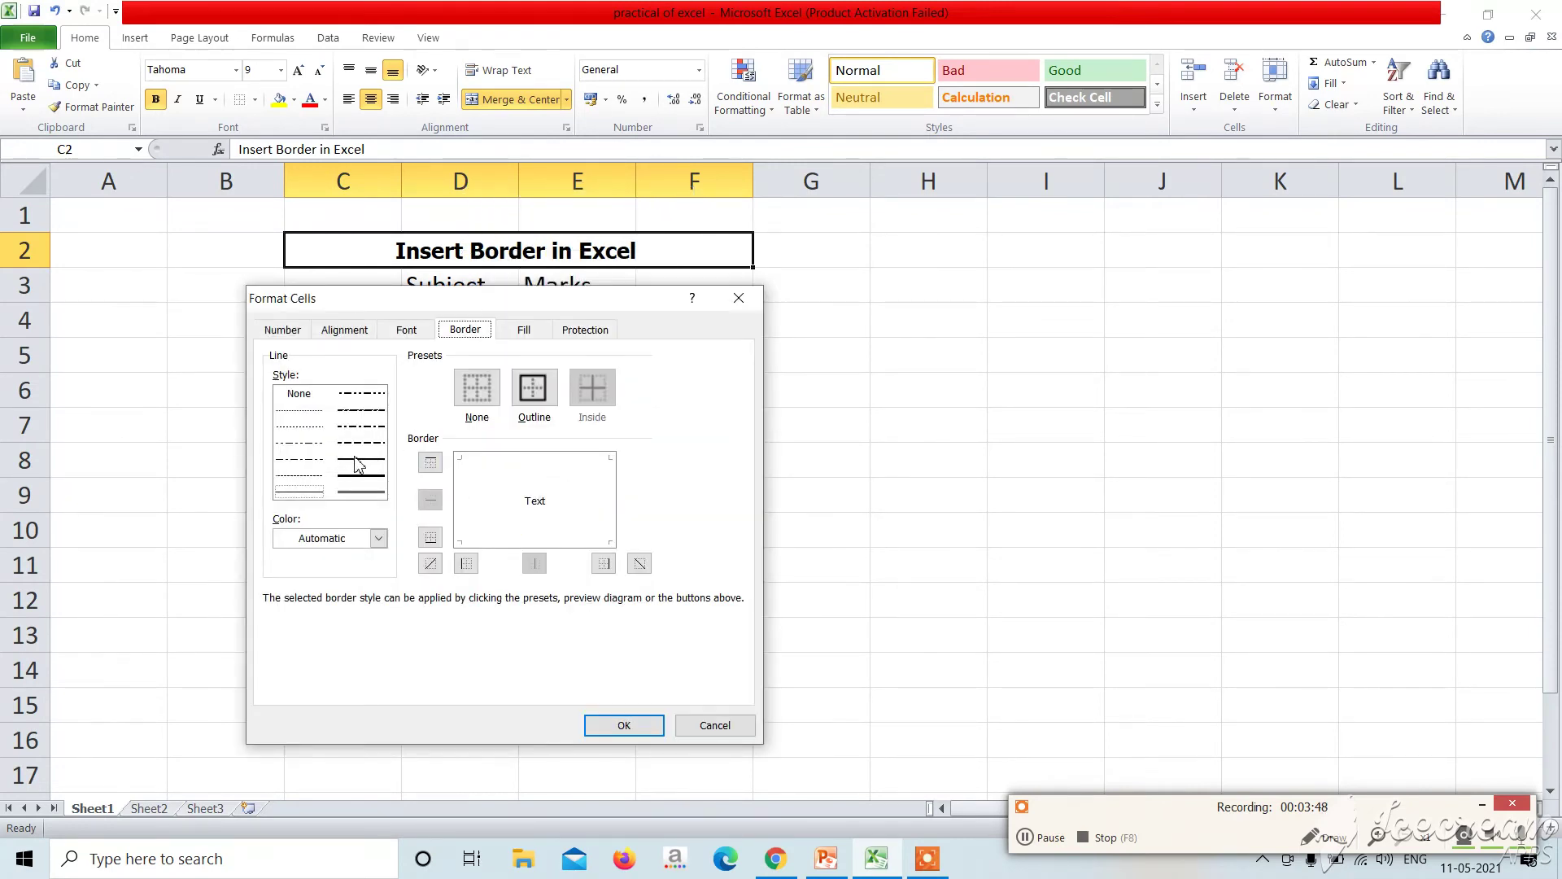
left_click(406, 330)
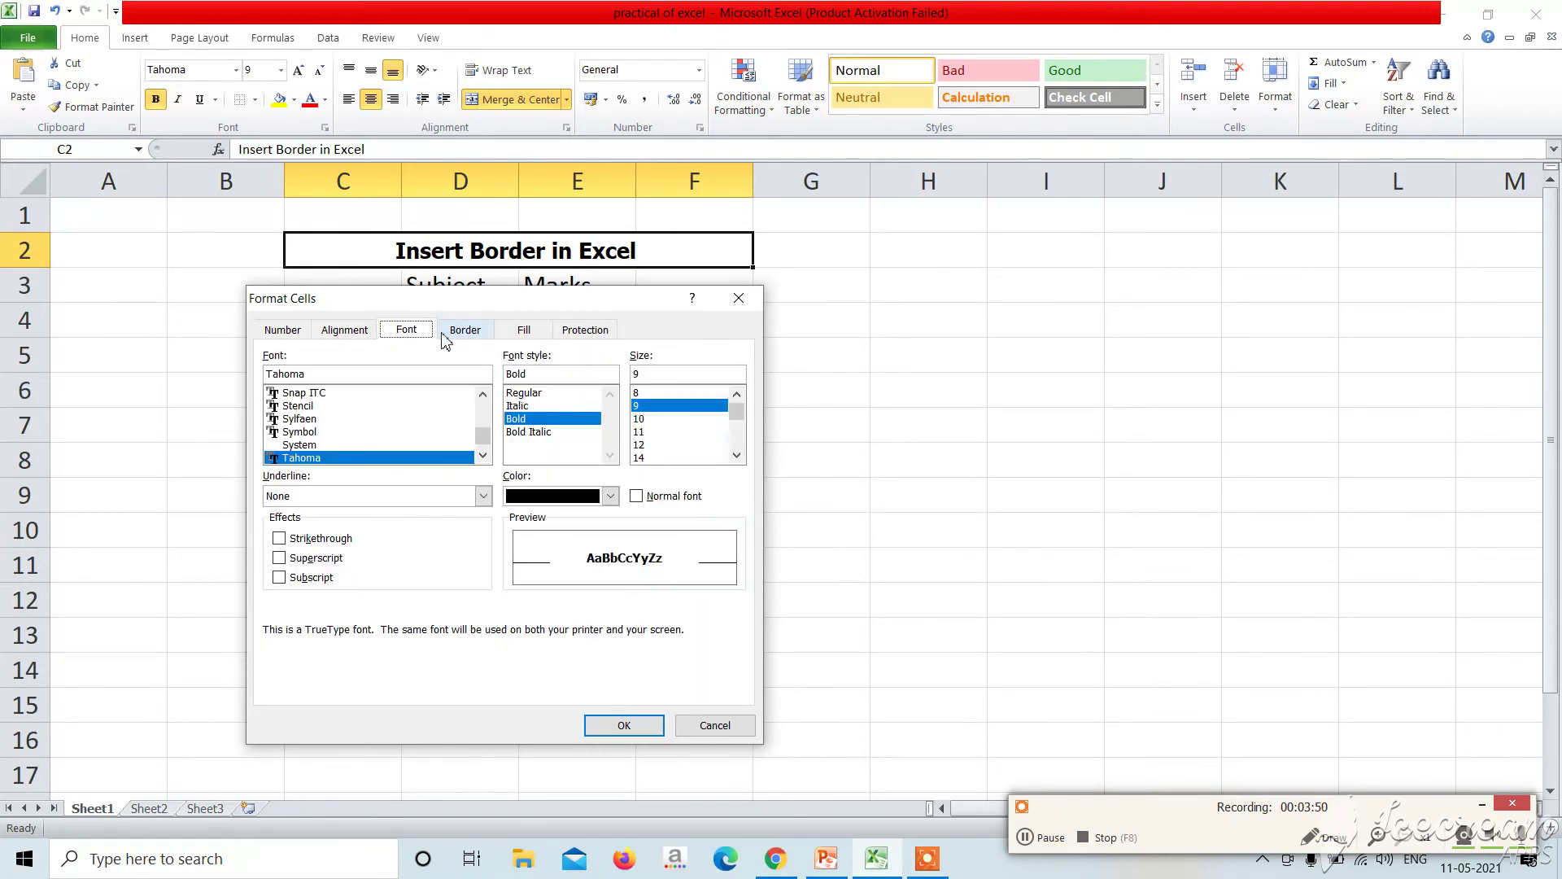
left_click(457, 335)
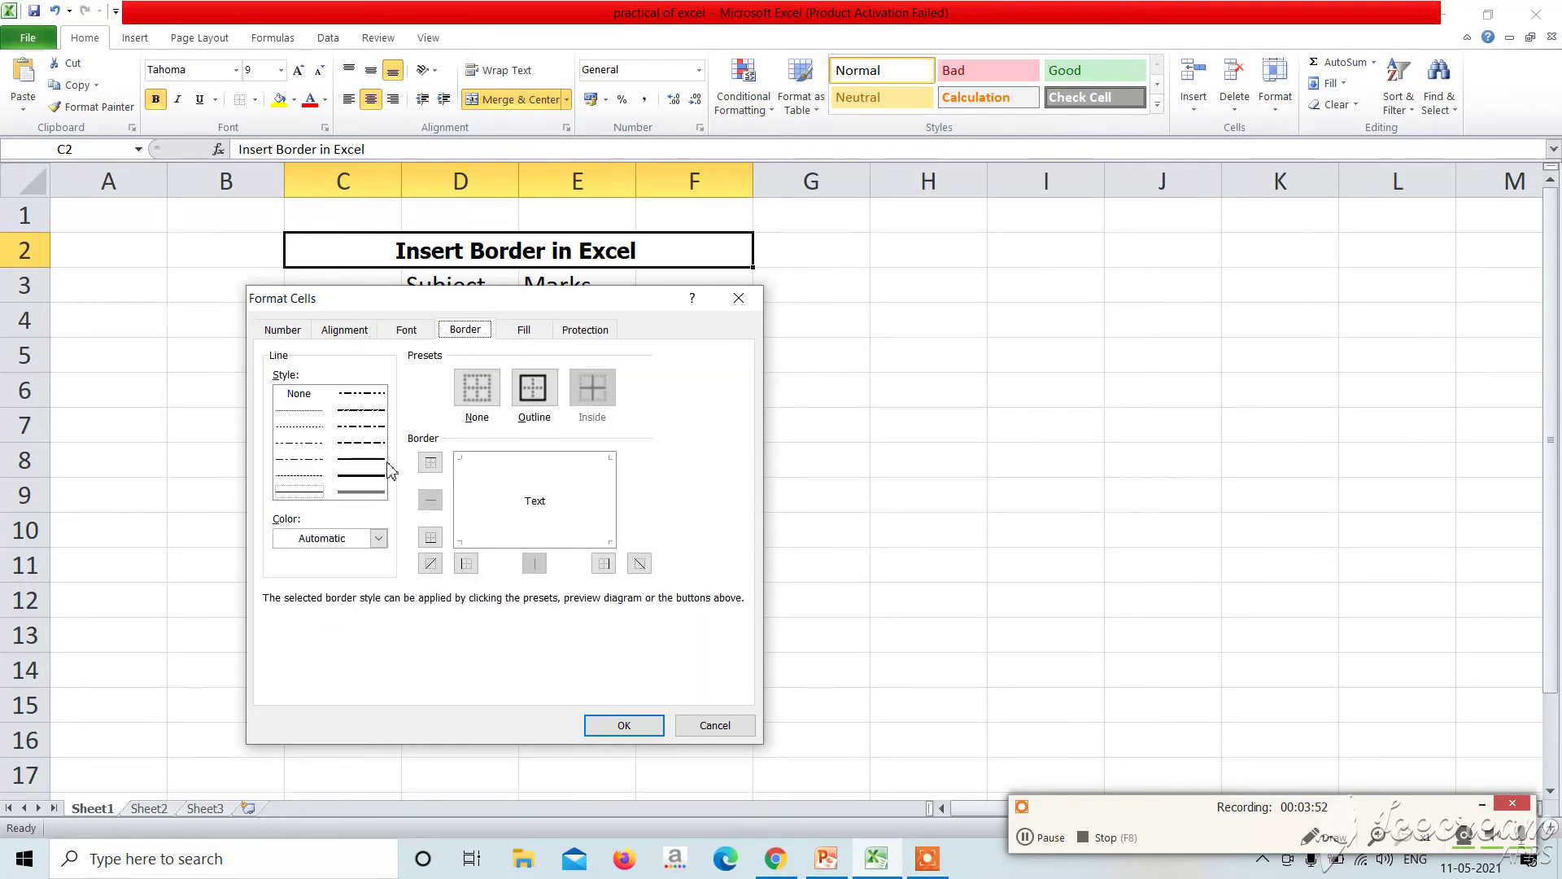
left_click(371, 481)
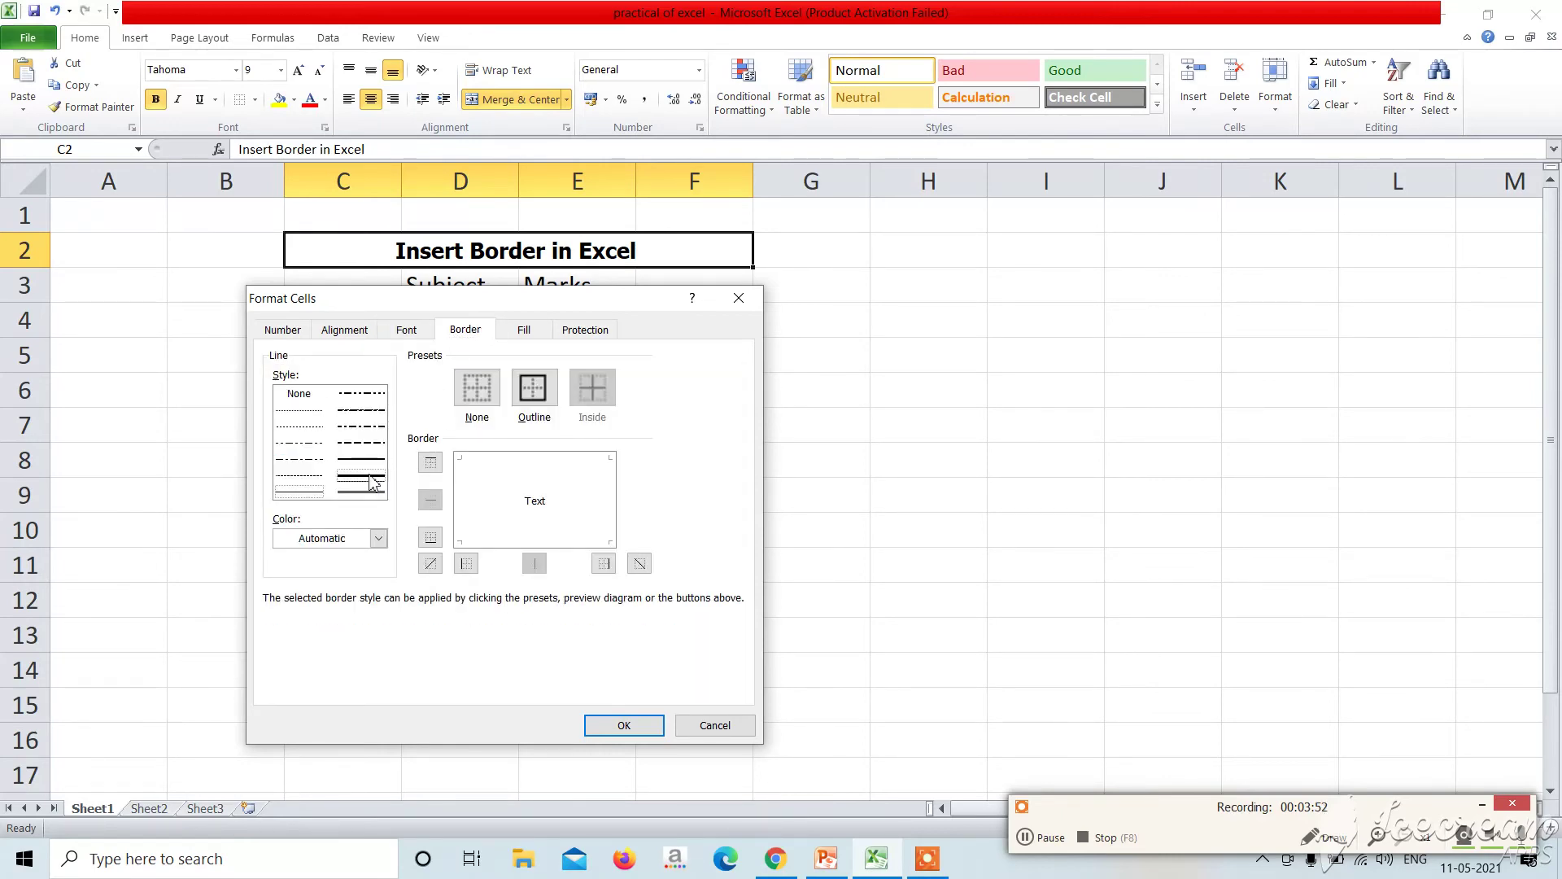
left_click(464, 521)
left_click(521, 463)
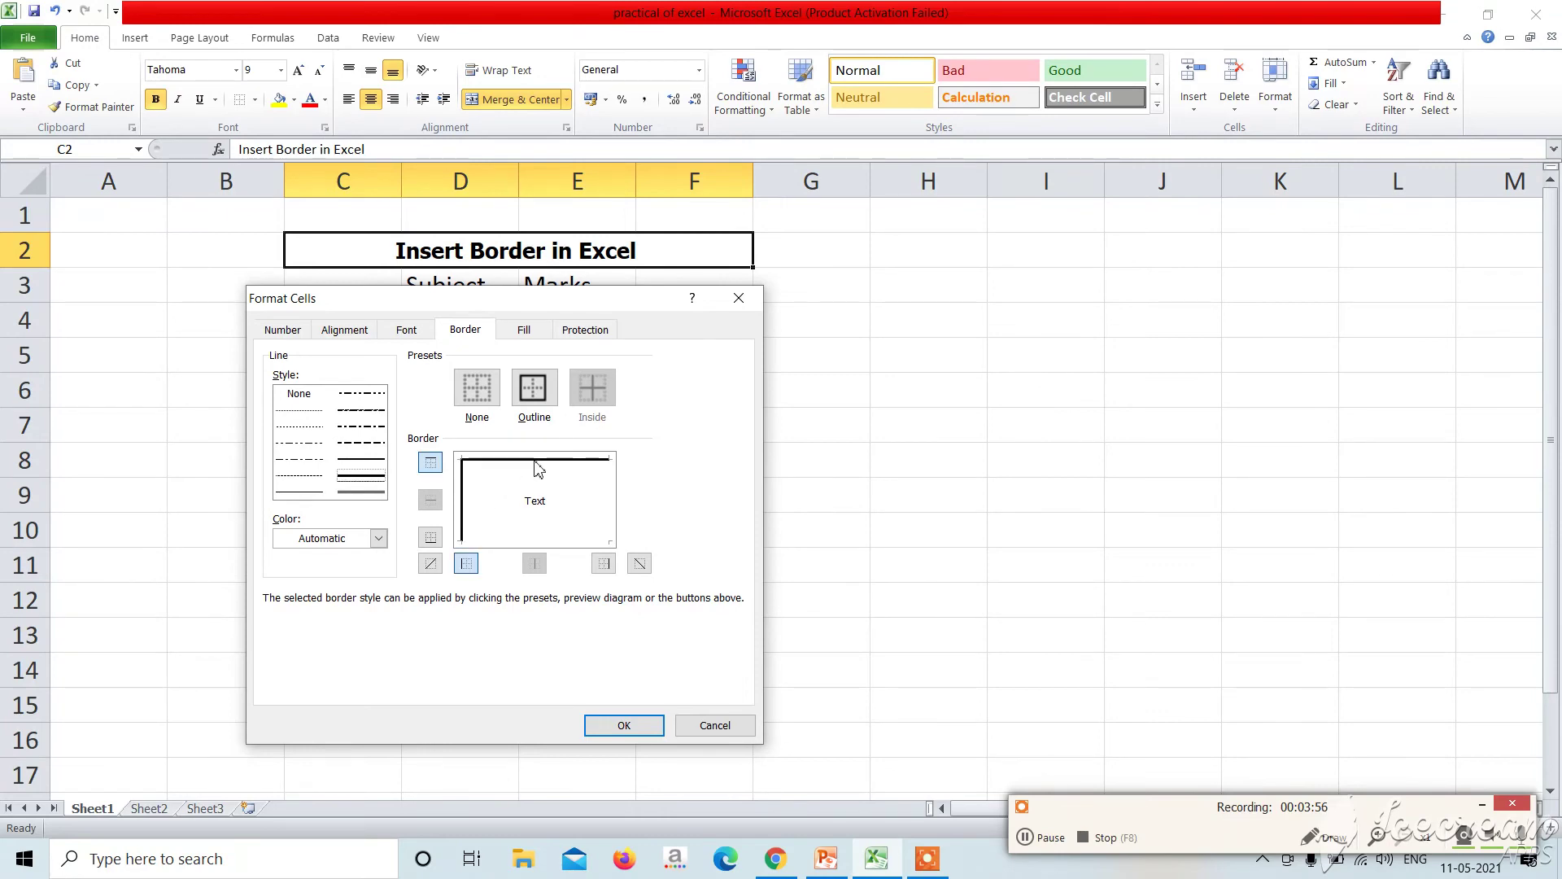
left_click(612, 501)
left_click(535, 543)
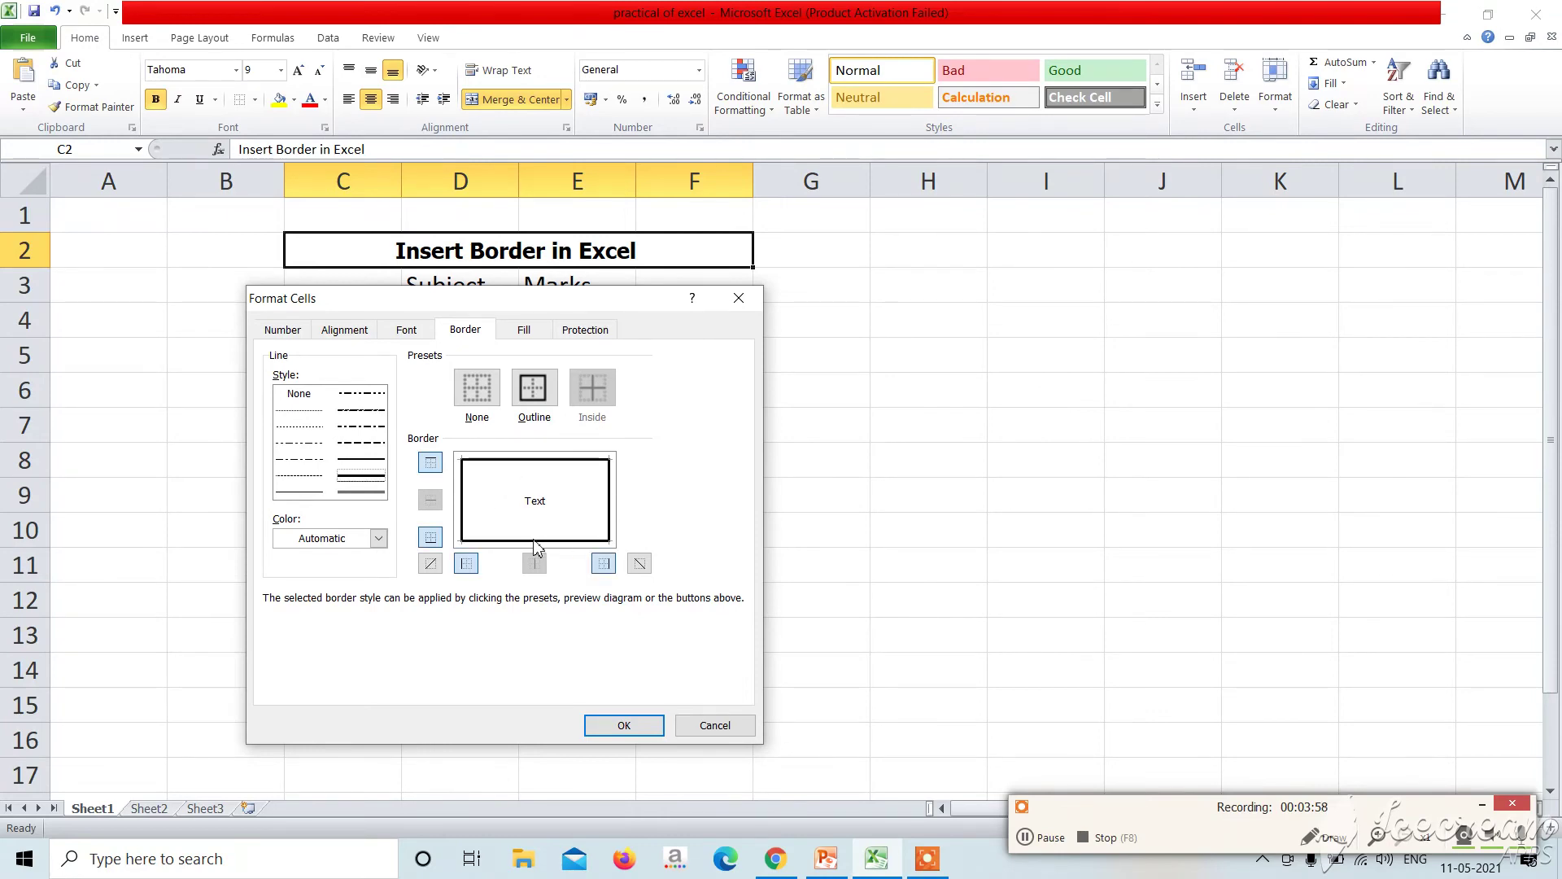
left_click(624, 725)
left_click(904, 587)
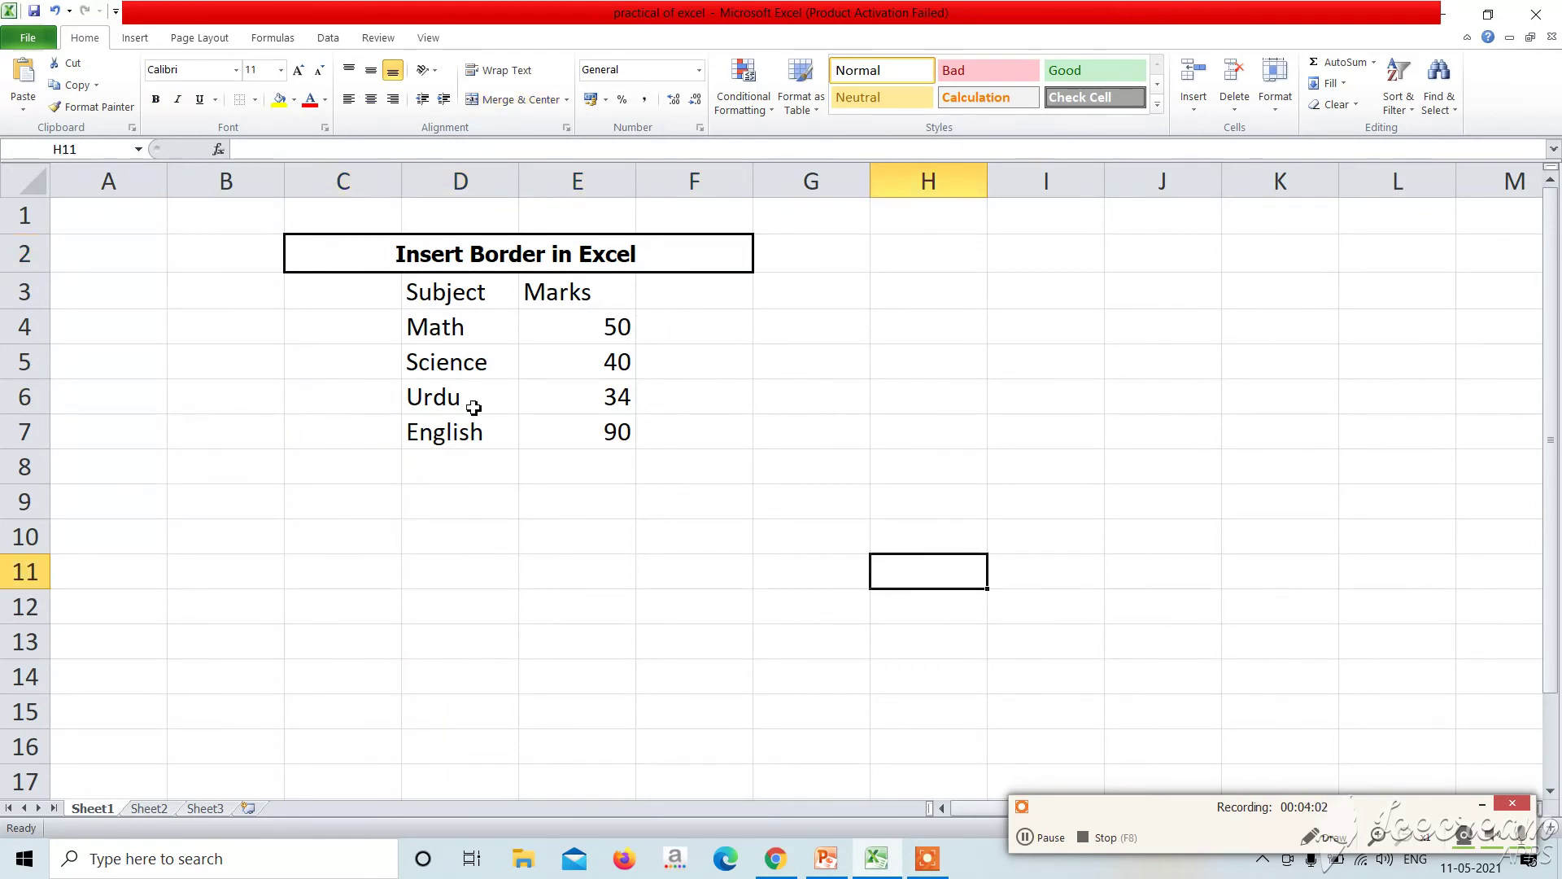
Apply All Borders to the Subject/Marks cells C3:F7 below the title
left_click_drag(309, 290, 665, 437)
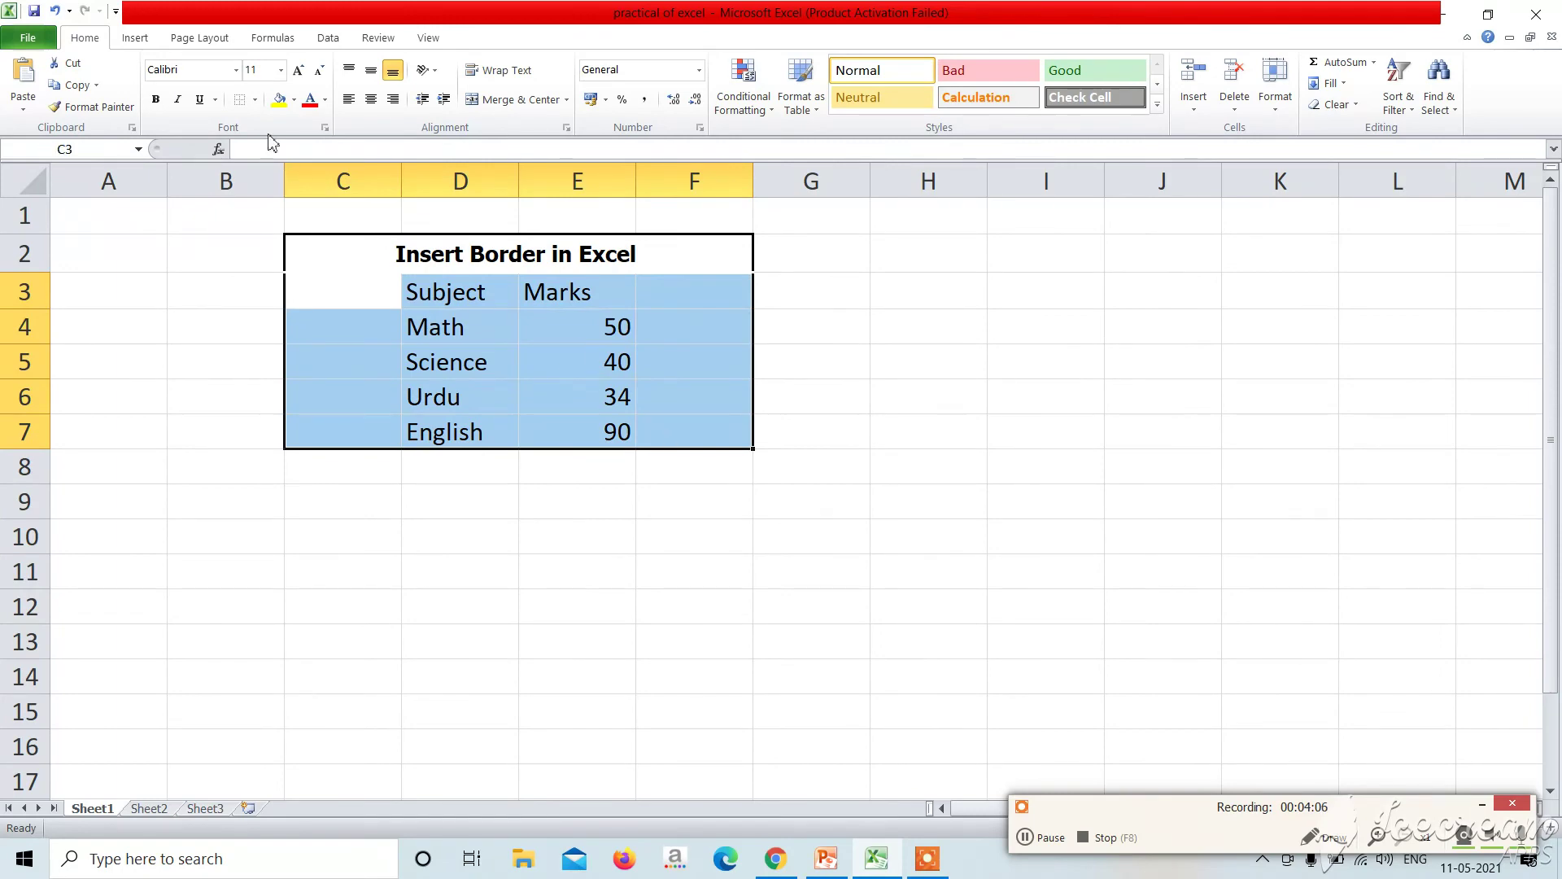
left_click(255, 99)
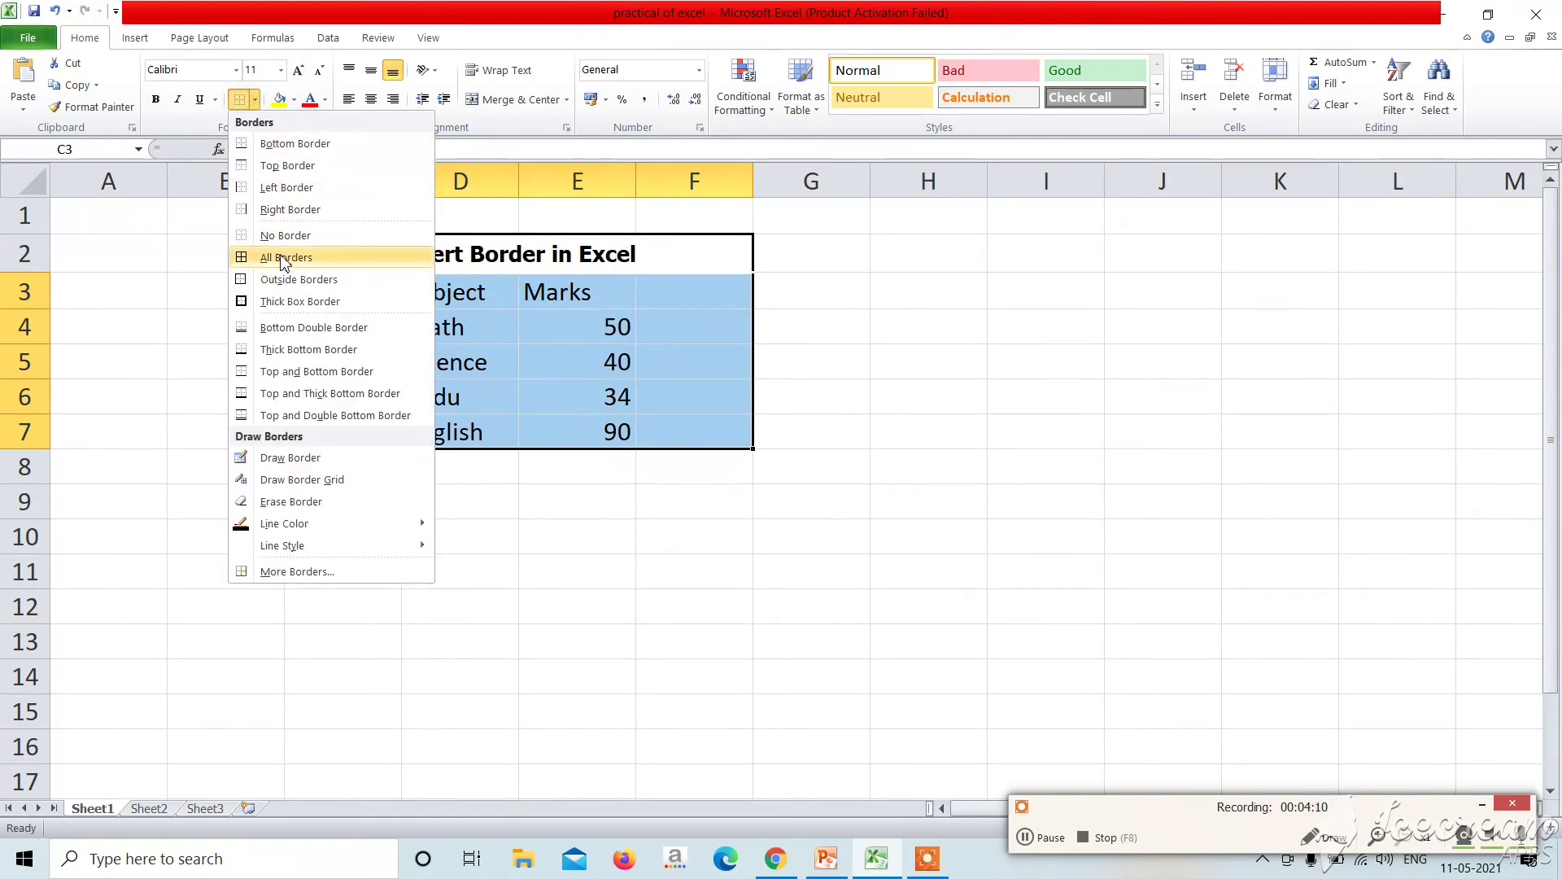
left_click(284, 258)
left_click(460, 544)
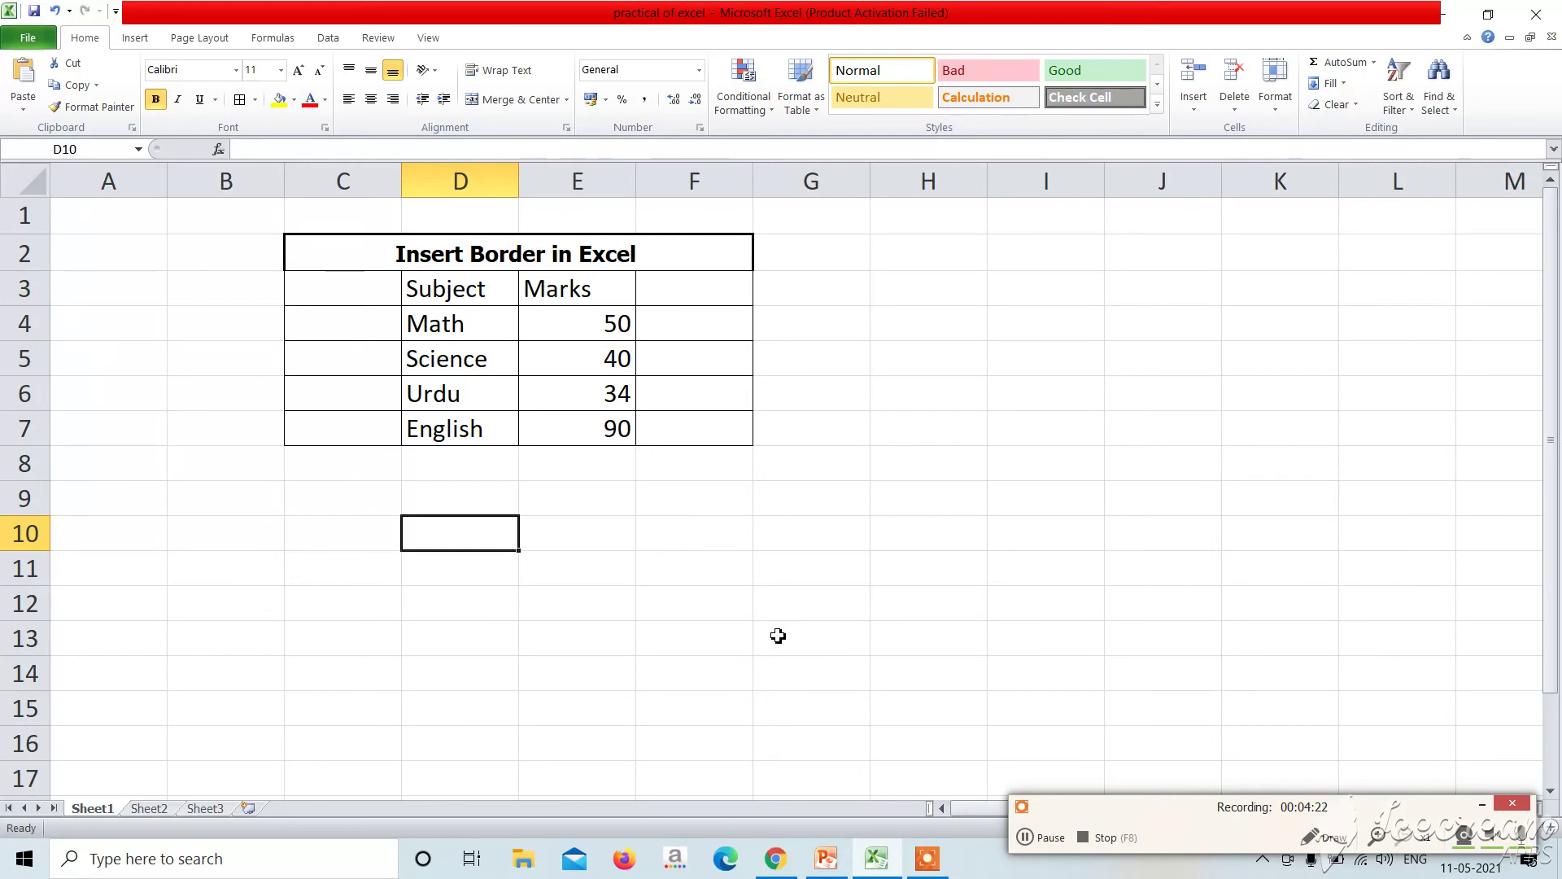
left_click(51, 42)
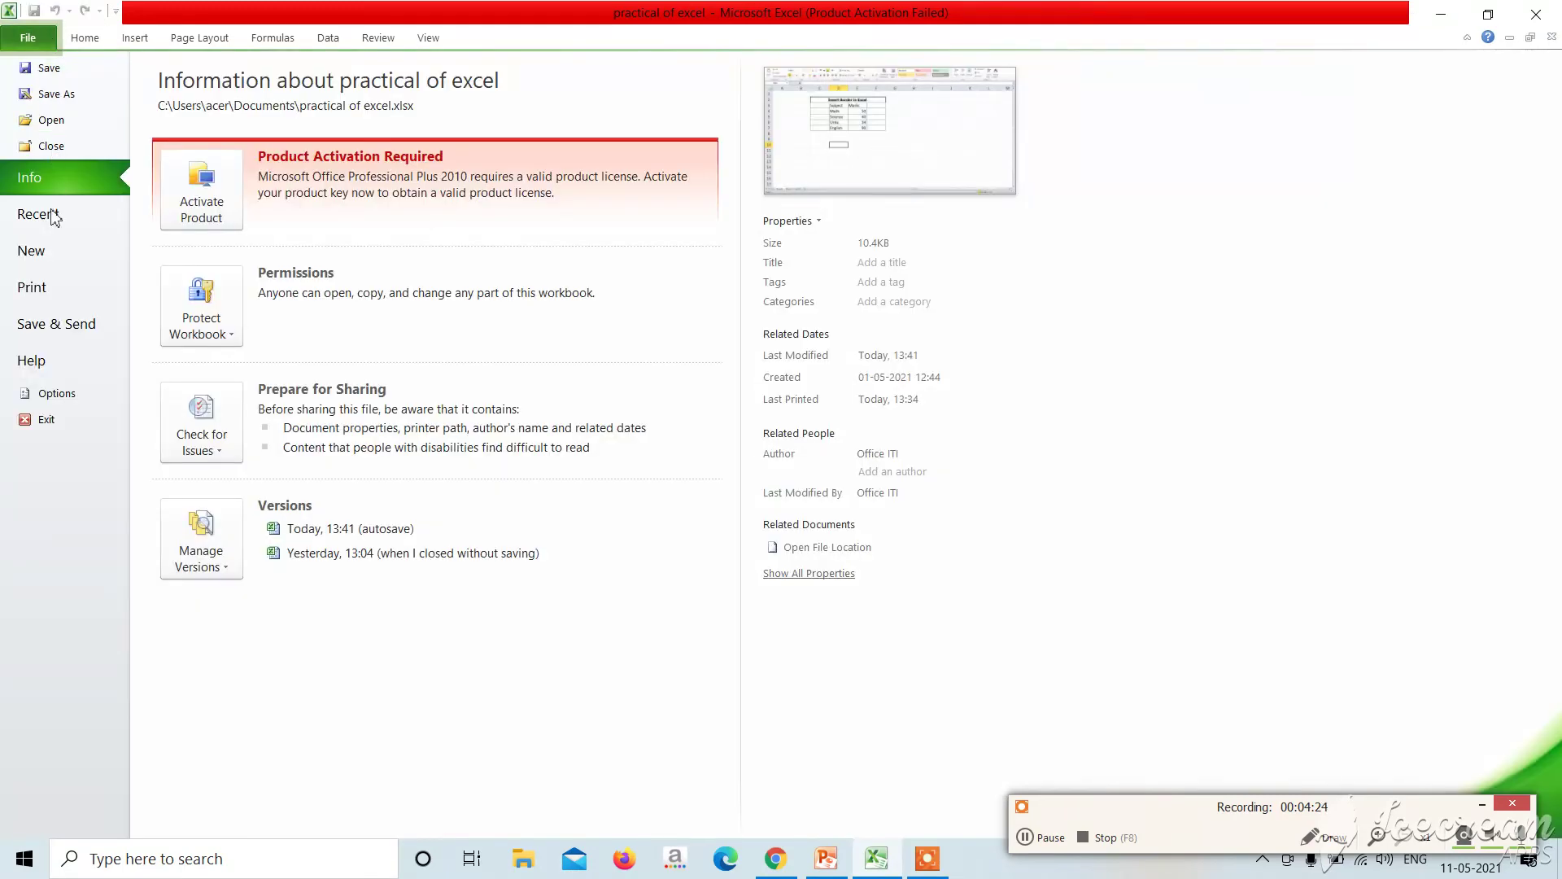
left_click(55, 289)
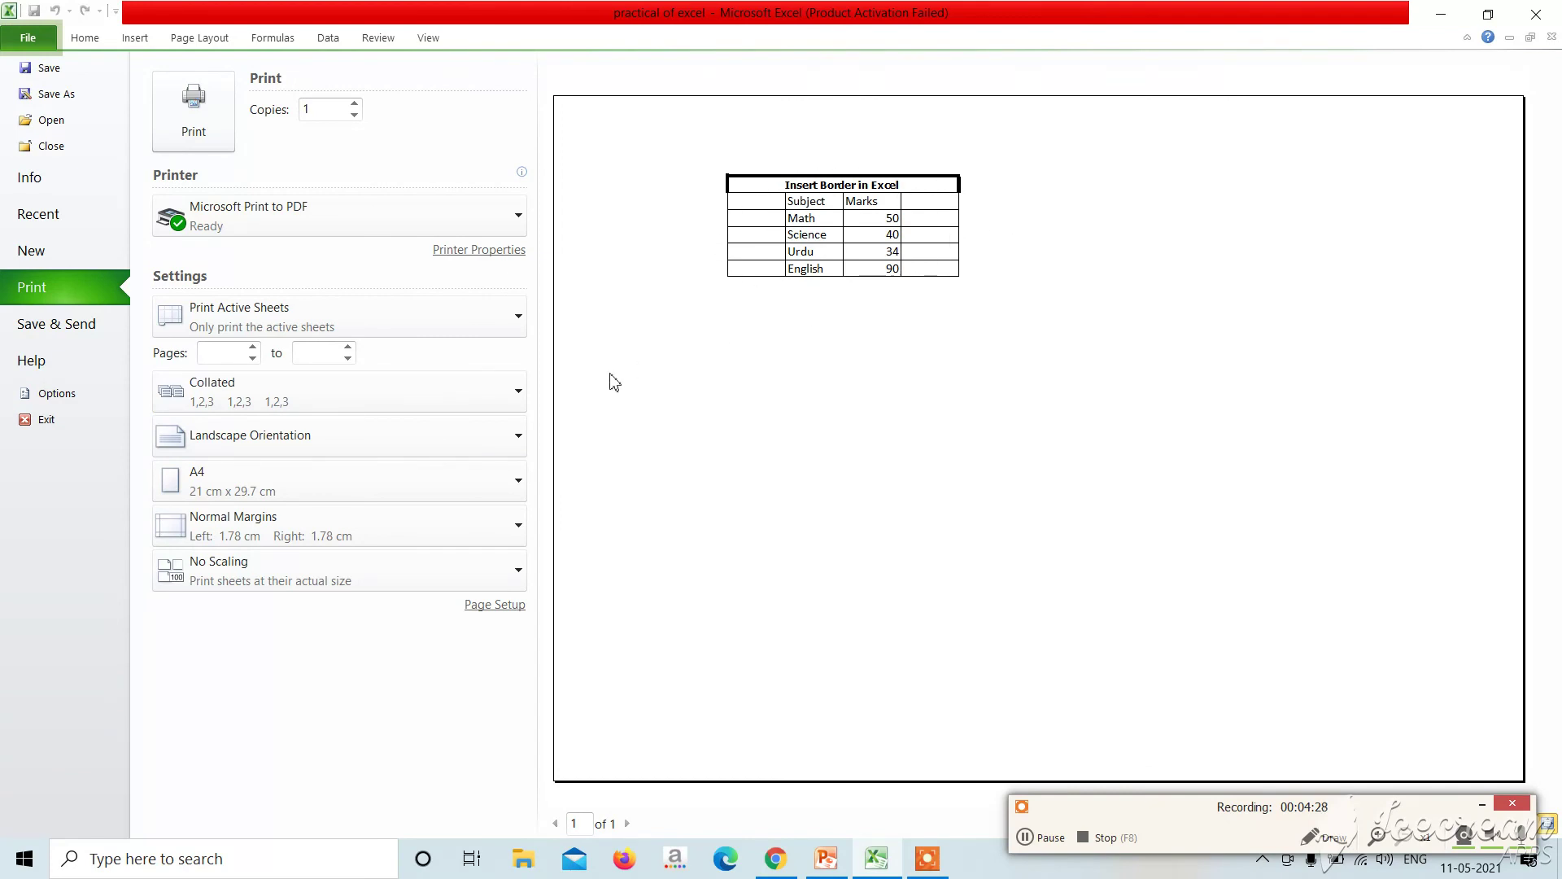
left_click(81, 38)
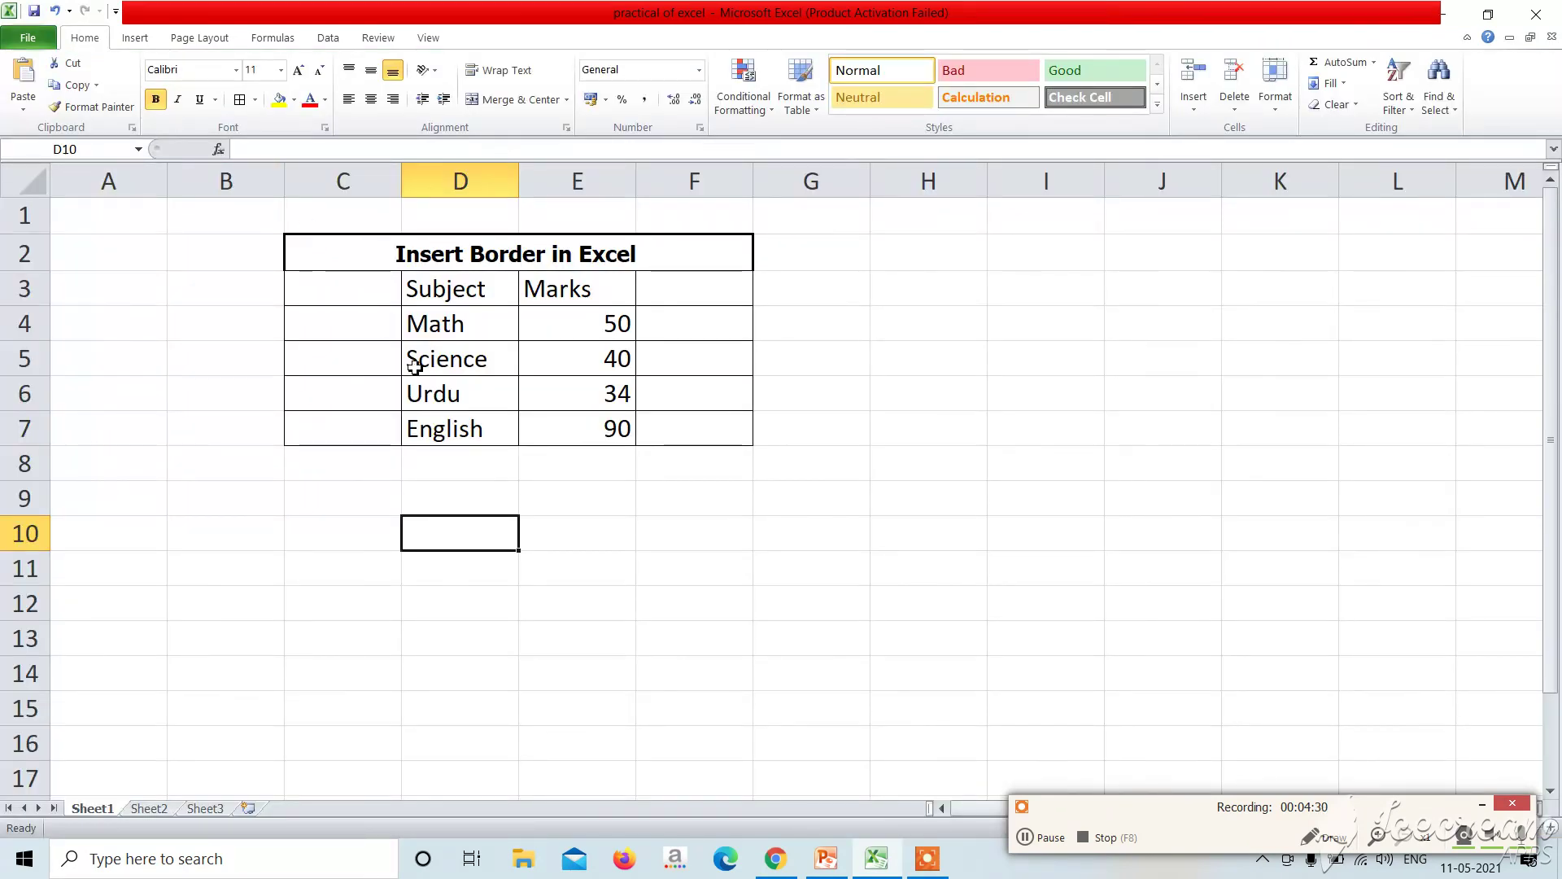